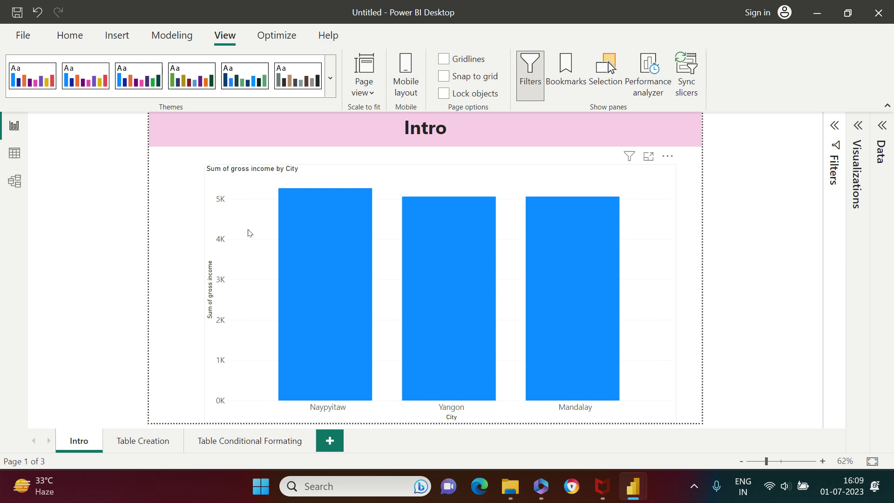
Step: View the gross income by city chart as a table of its data, and return to the report
right_click(248, 233)
click(266, 239)
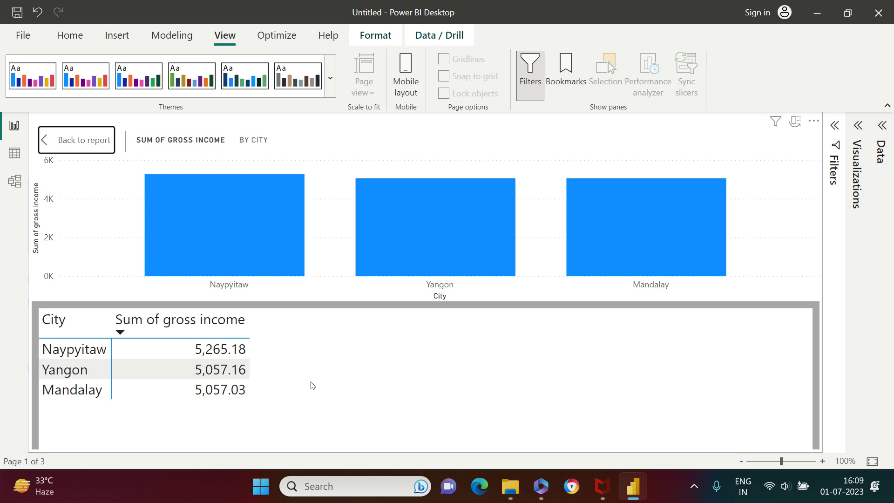
click(84, 140)
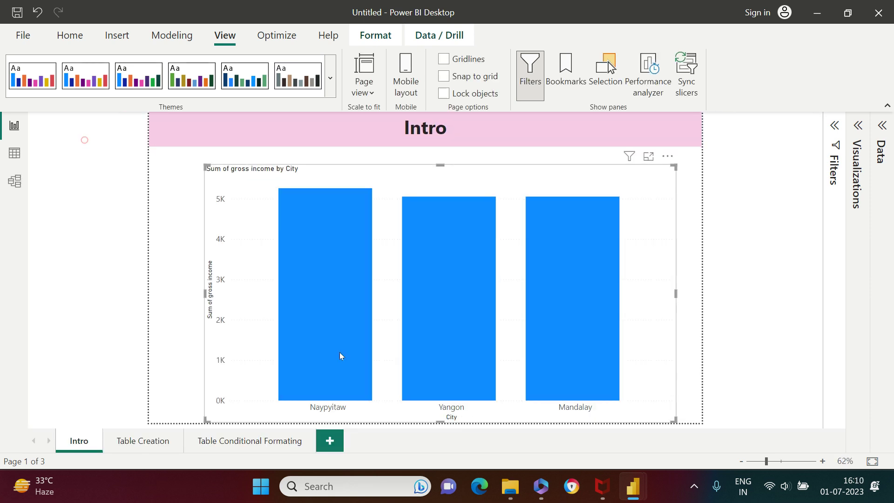
click(765, 274)
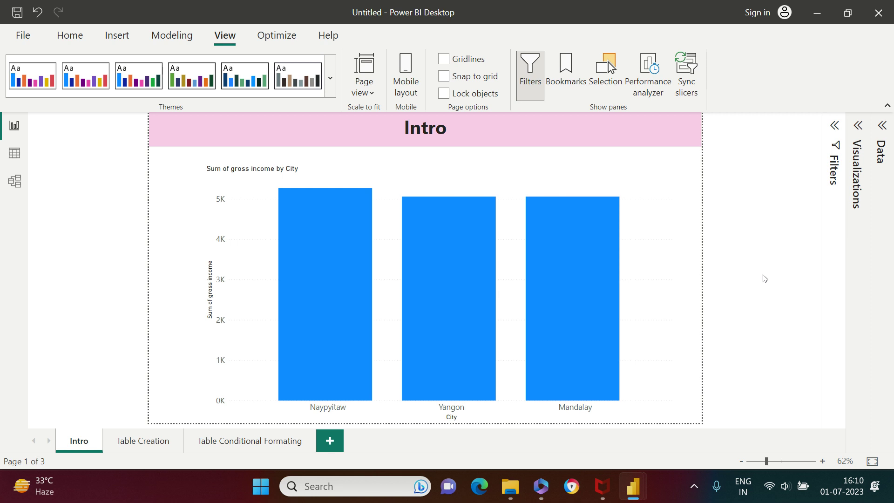
Step: Insert an empty table visual on the Table Creation page
click(133, 449)
click(406, 274)
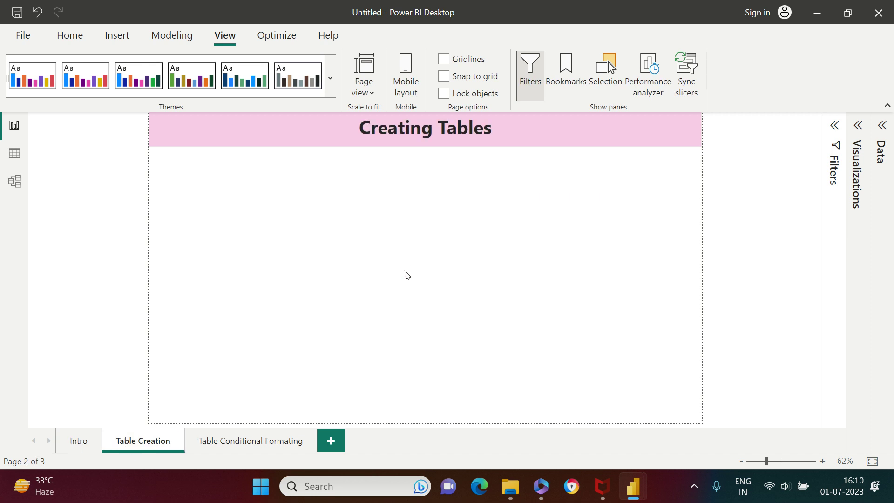
click(858, 126)
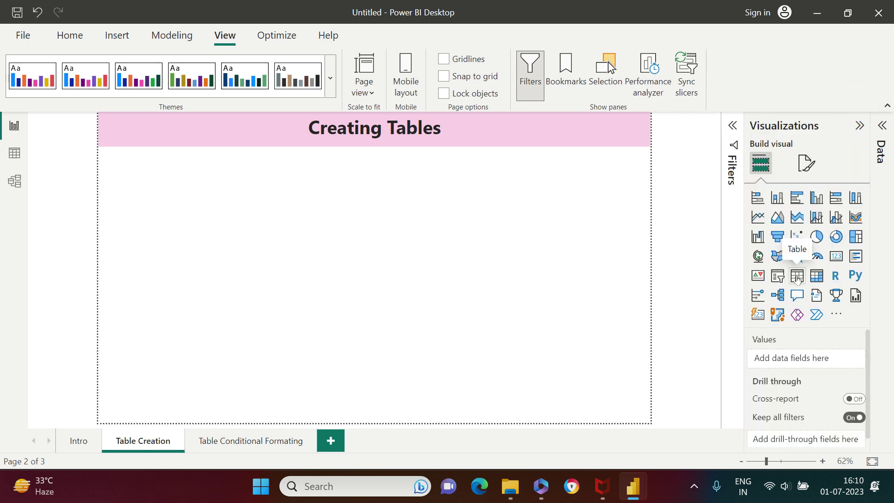
click(796, 277)
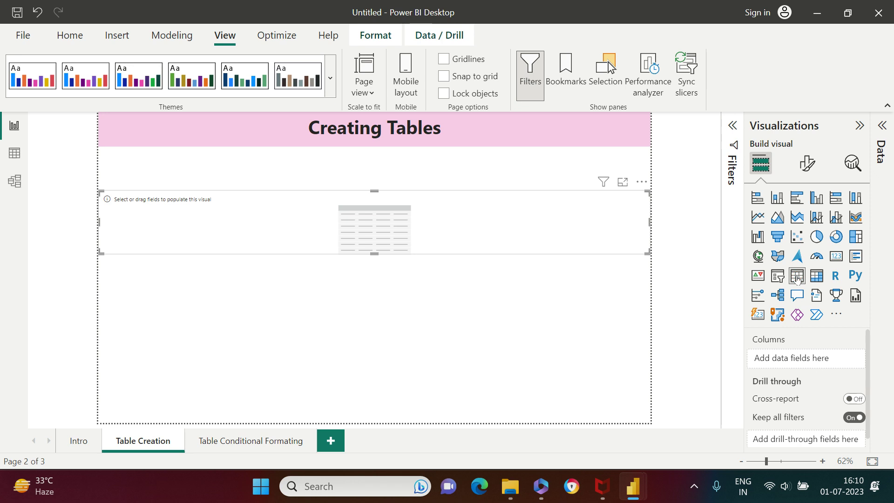
Step: Add the City, Unit price and Gender fields to the table and make it taller to fit all rows
click(881, 127)
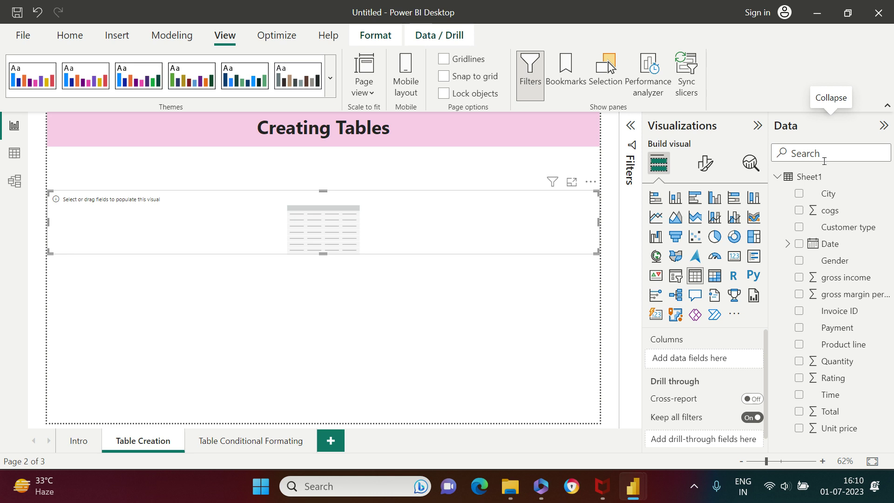
drag(827, 194, 380, 212)
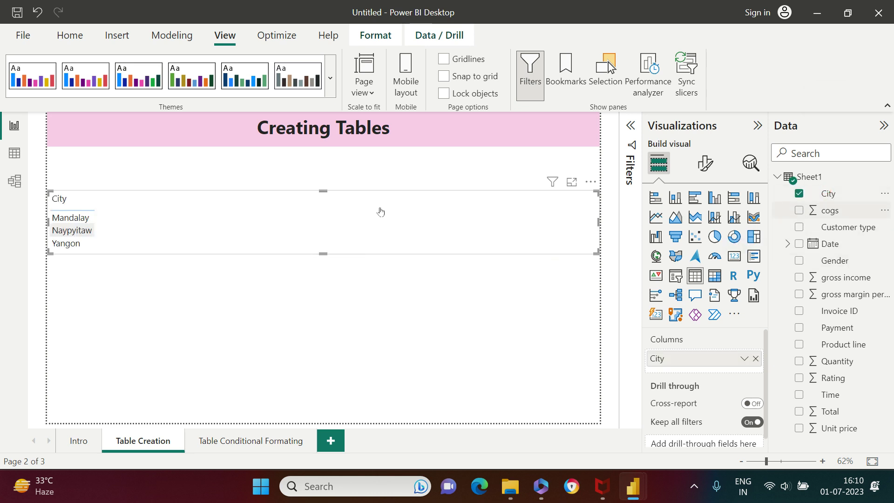
drag(326, 255, 328, 297)
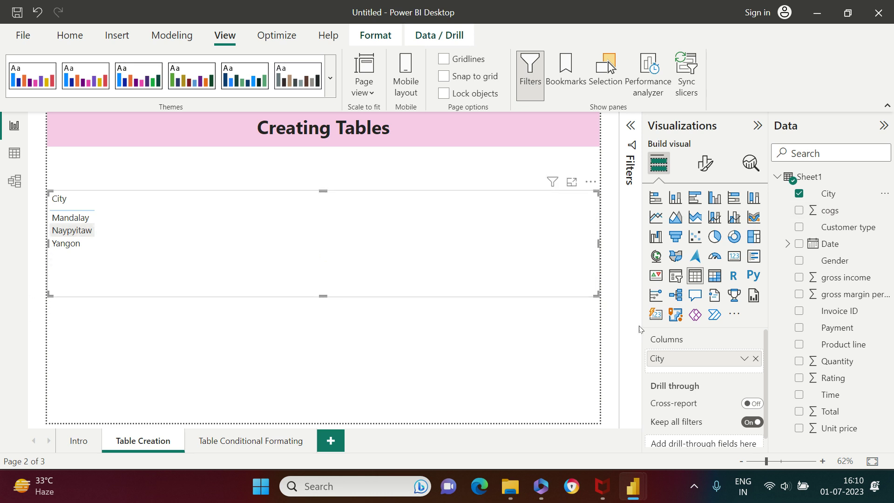
drag(840, 436, 252, 226)
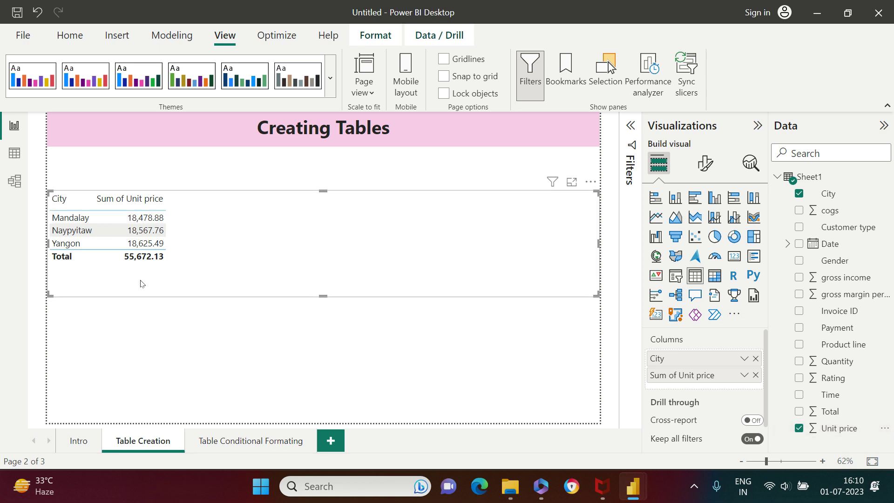
drag(831, 263, 117, 232)
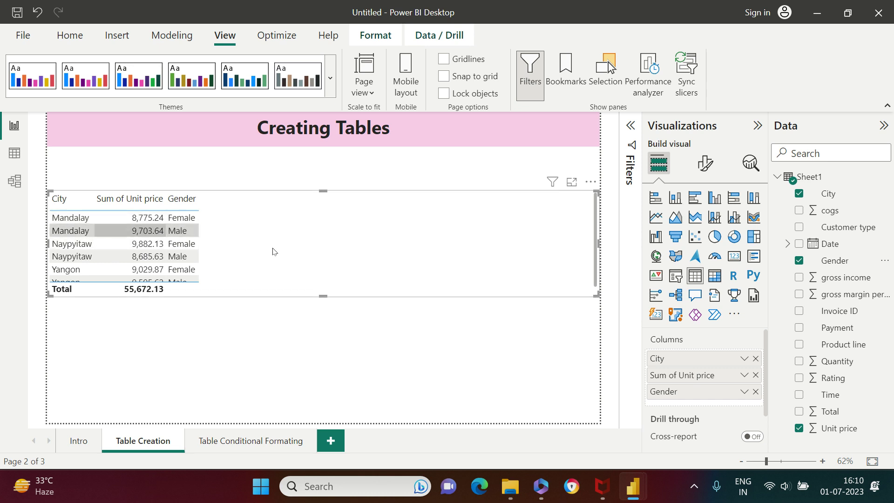
drag(321, 296, 316, 345)
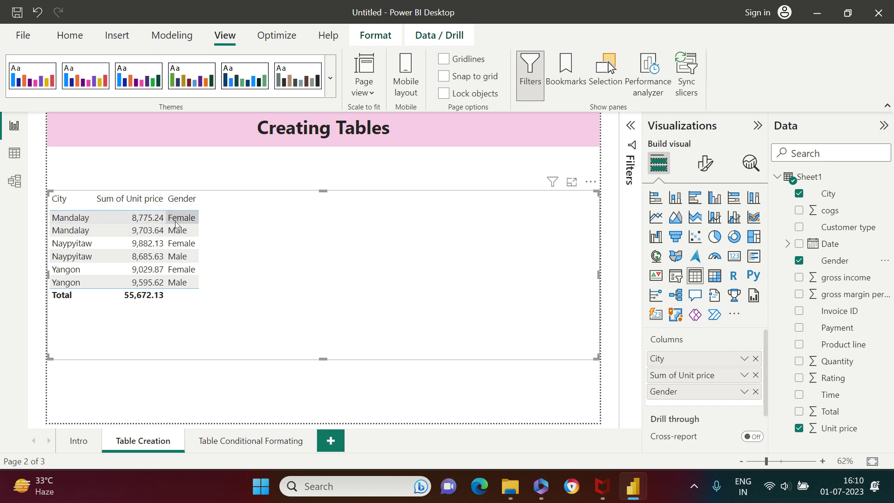
Step: Reorder the table's columns so that Sum of Unit price comes after Gender
mouse_move(764, 383)
mouse_down()
mouse_move(764, 415)
mouse_move(763, 381)
mouse_up()
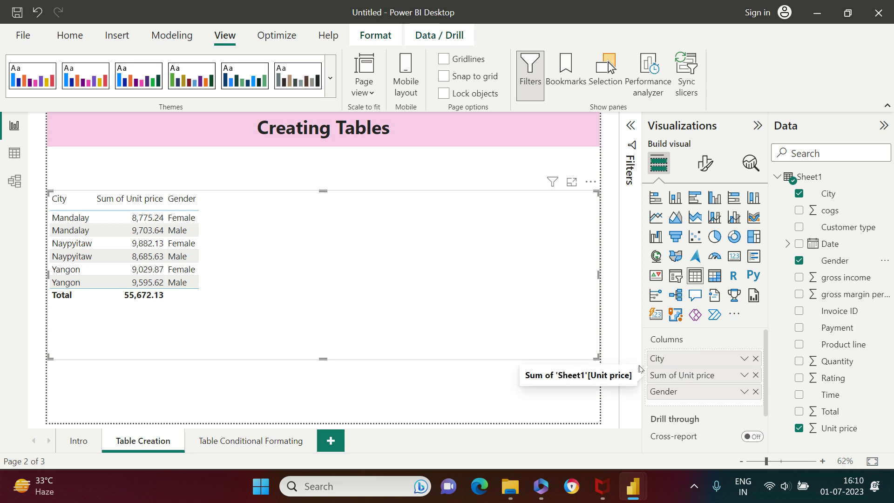
scroll(698, 372, down, 1)
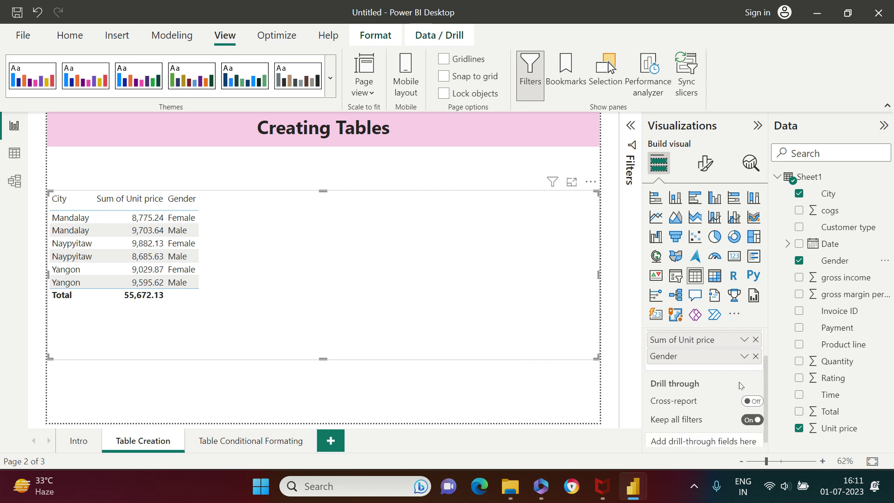
scroll(739, 386, up, 1)
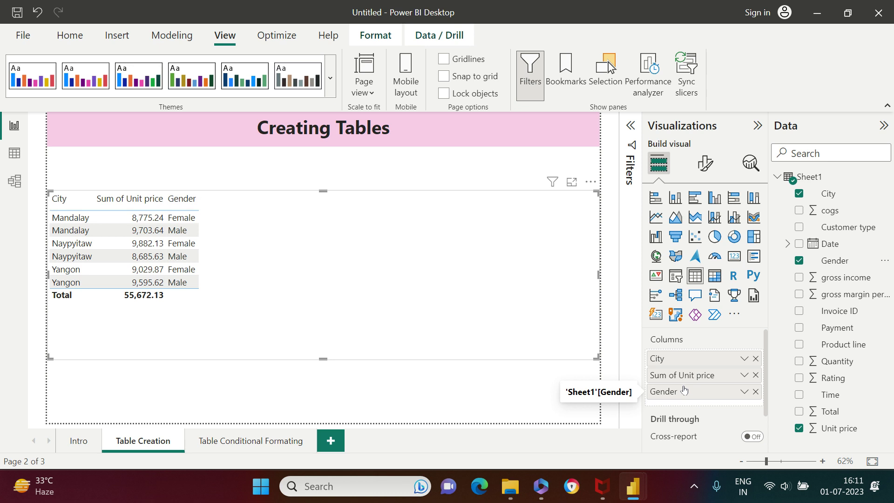
drag(684, 375, 688, 400)
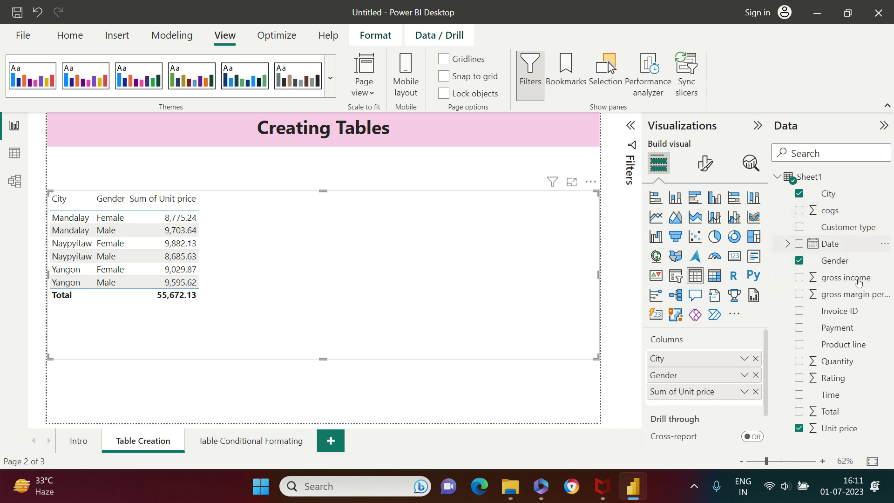
Step: Add the gross income field to the table, shrink the visual and centre it horizontally on the page
drag(833, 280, 375, 230)
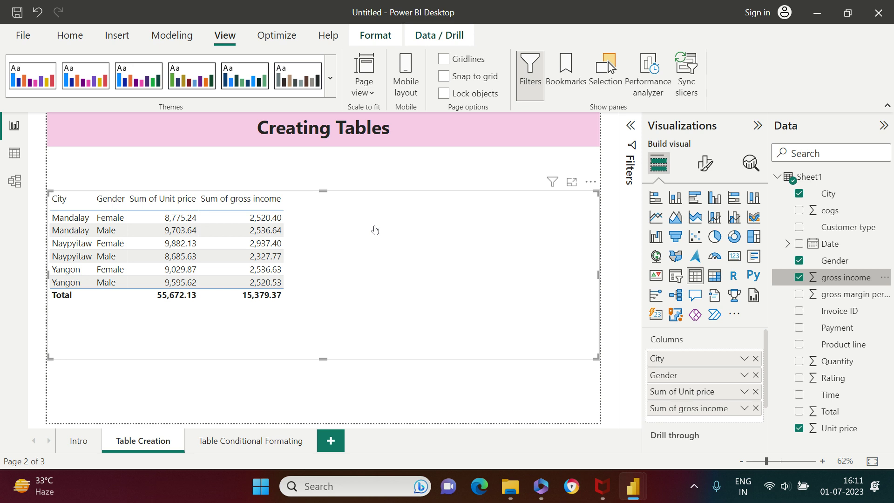
drag(597, 357, 415, 342)
drag(369, 313, 460, 314)
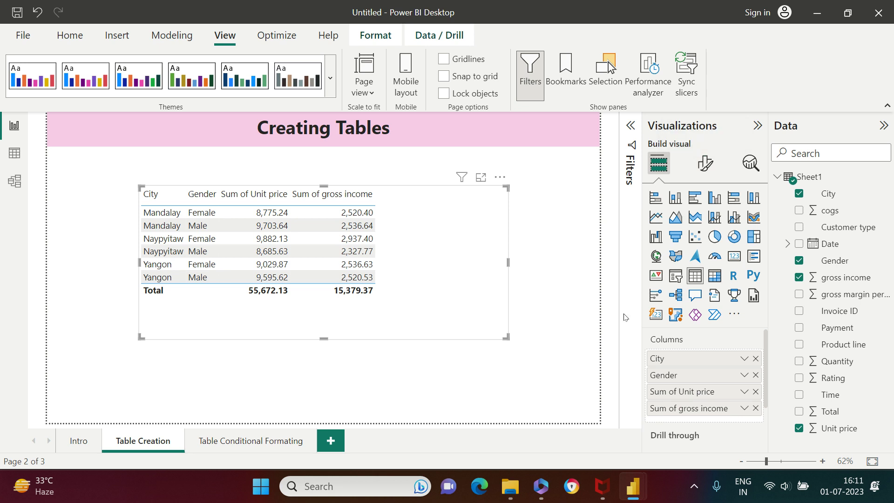
Step: Format the table's column headers with a medium blue background and bold white text
click(710, 173)
scroll(732, 372, down, 2)
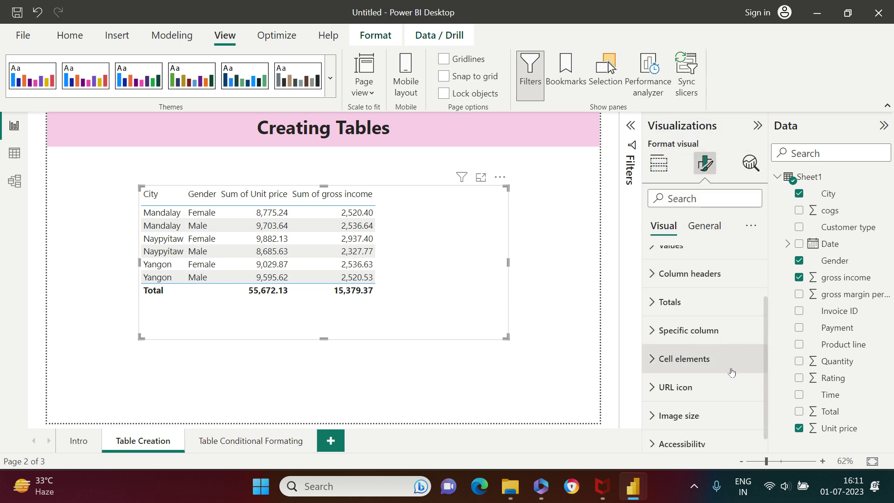
scroll(730, 373, up, 4)
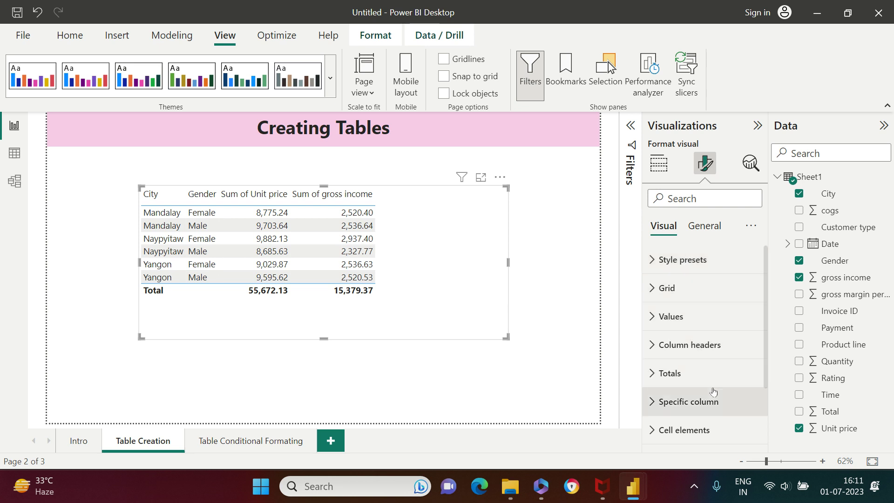
scroll(713, 391, down, 3)
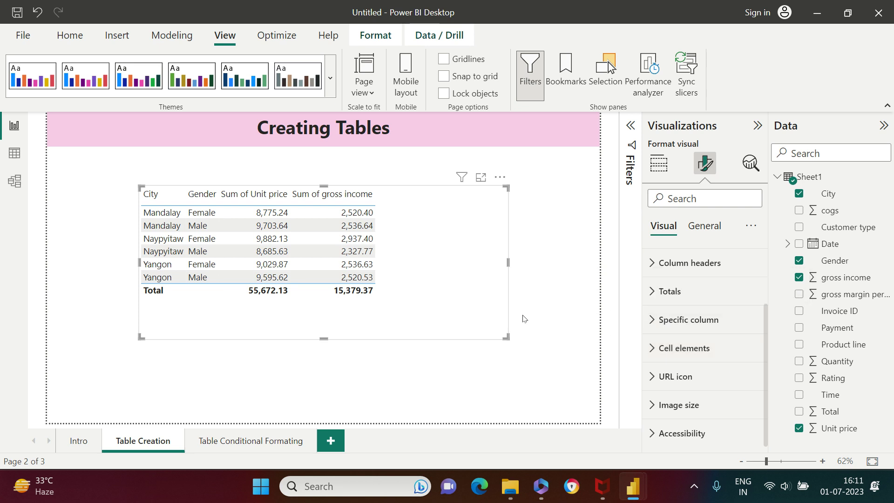
click(651, 267)
scroll(683, 364, down, 3)
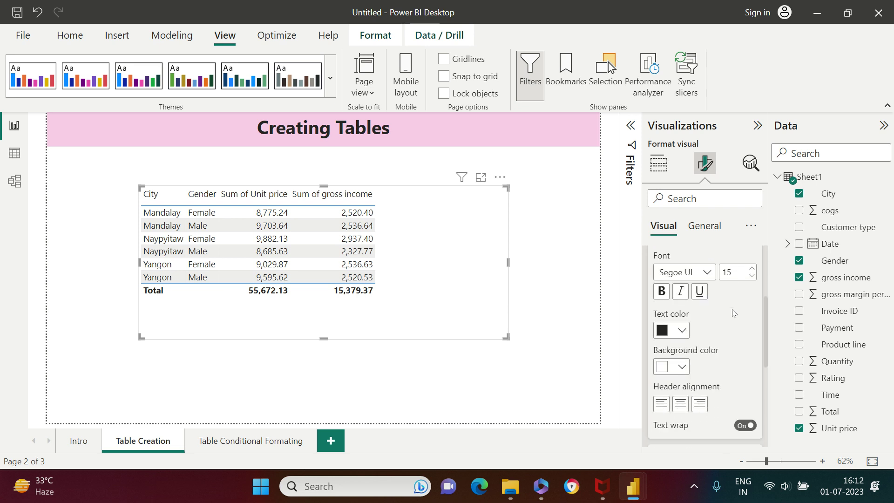
click(683, 366)
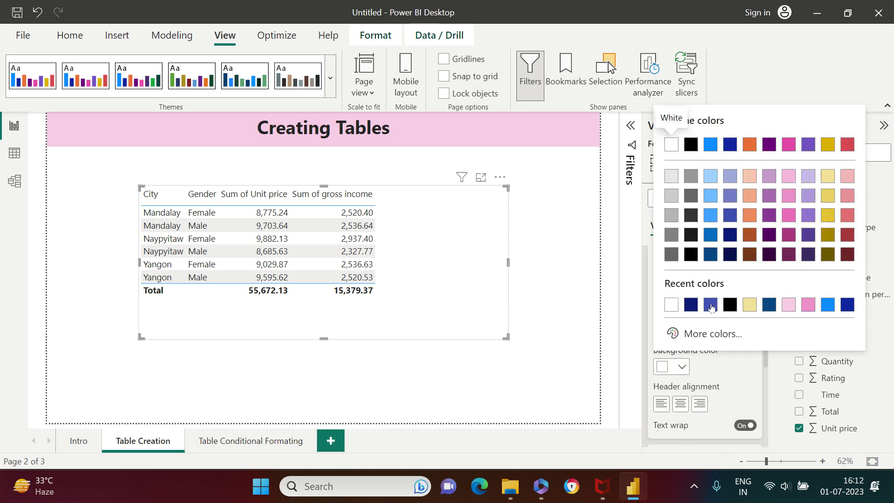
click(709, 305)
click(680, 330)
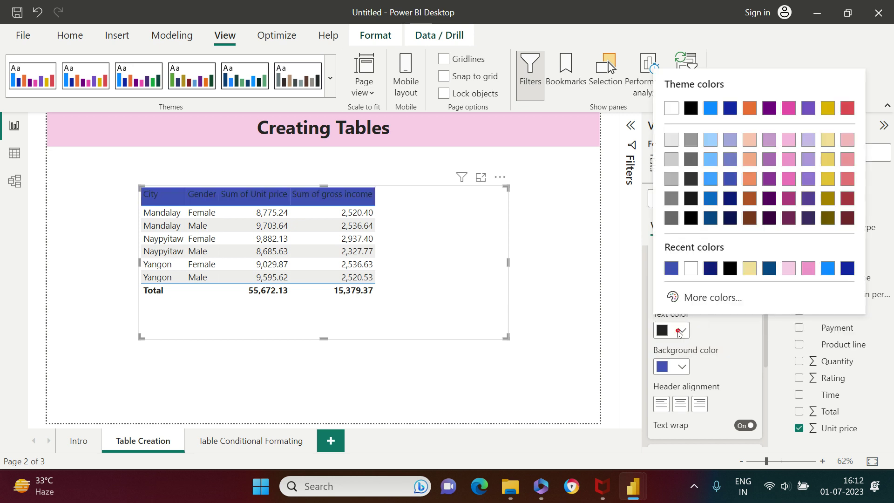
click(689, 270)
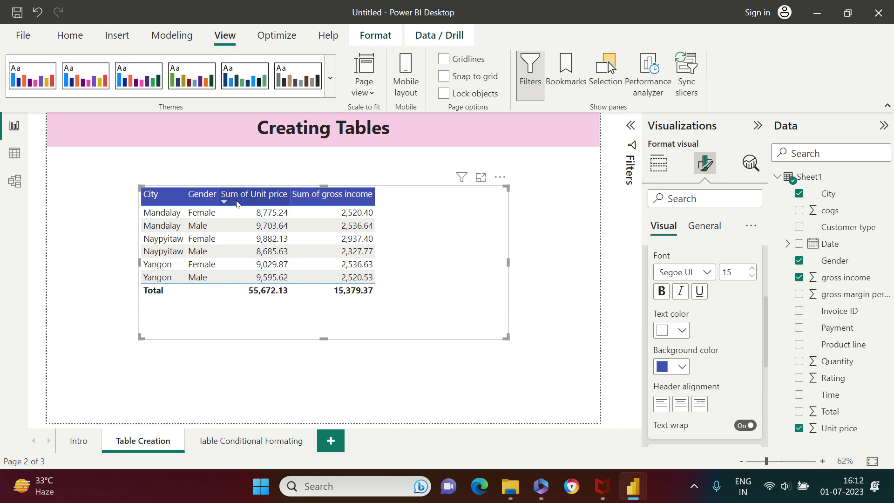
click(661, 291)
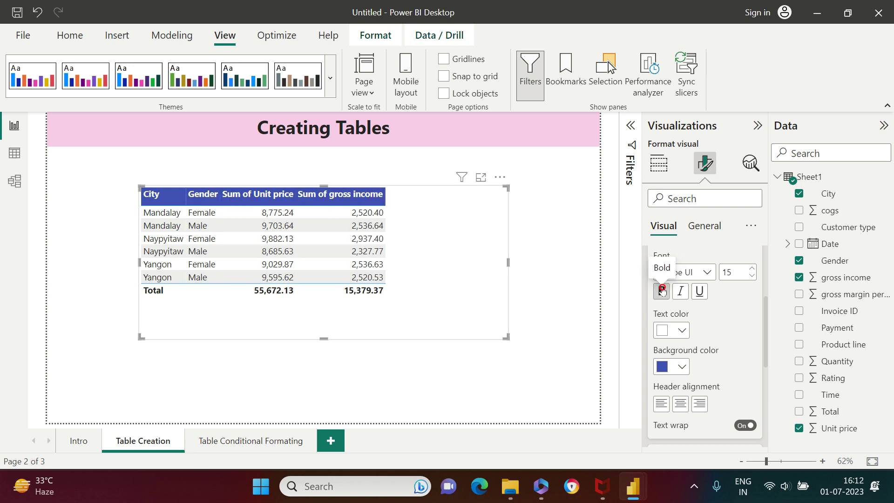
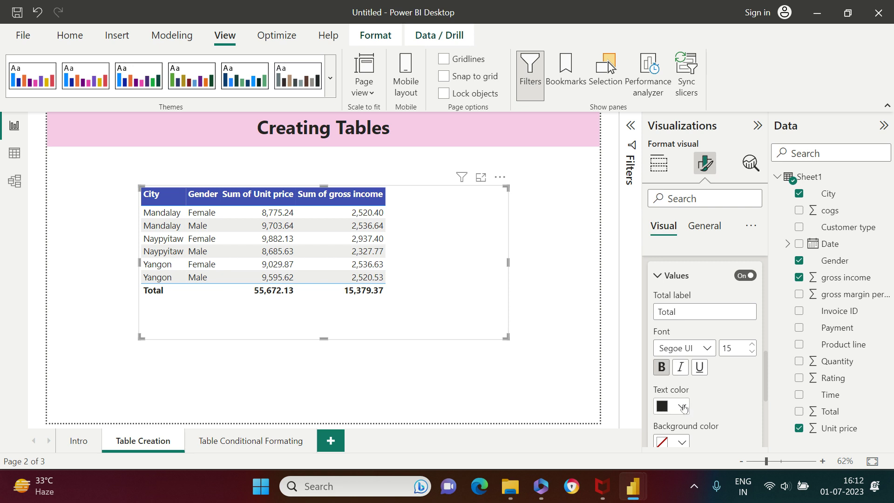
Step: Format the table's total row with white text and the same medium blue background as the column headers
click(683, 353)
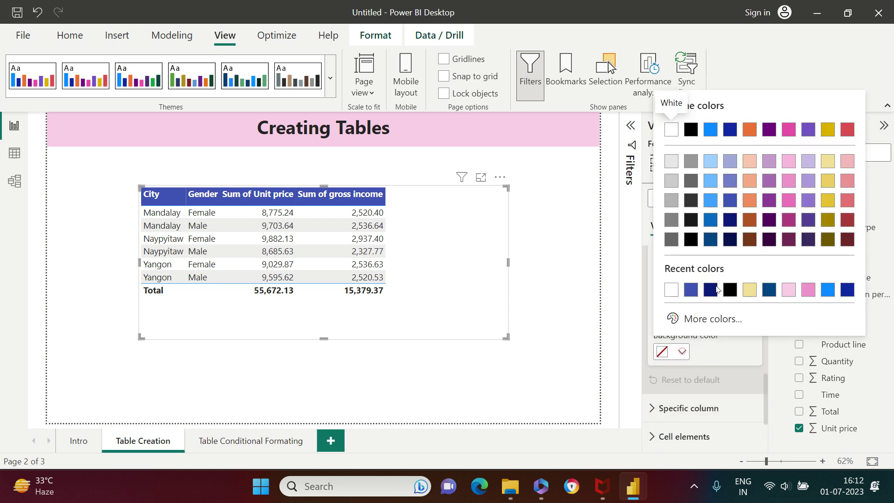
click(706, 291)
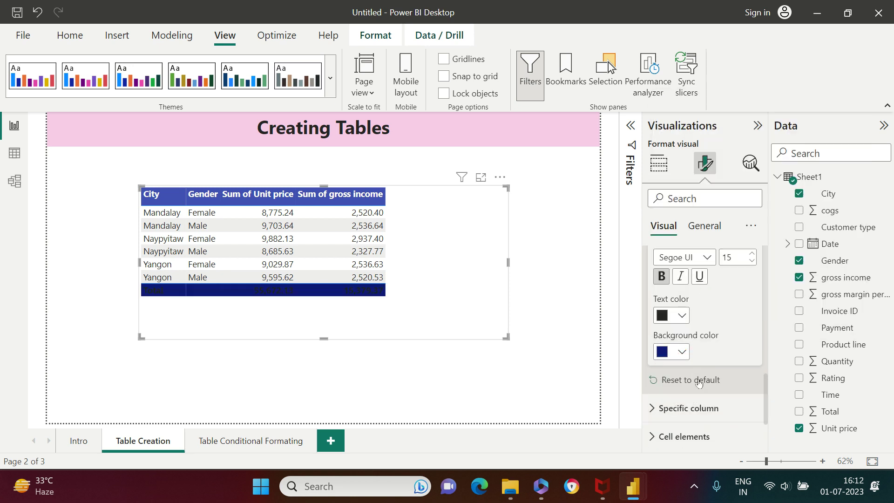
click(685, 315)
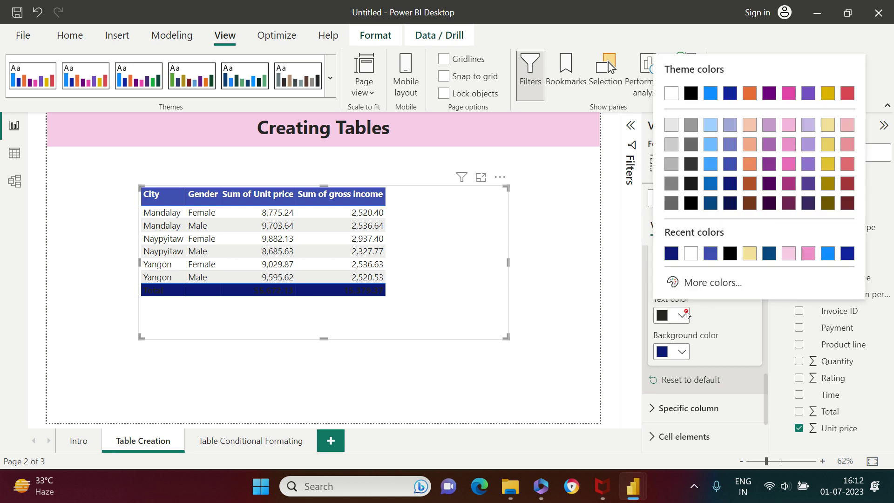
click(690, 257)
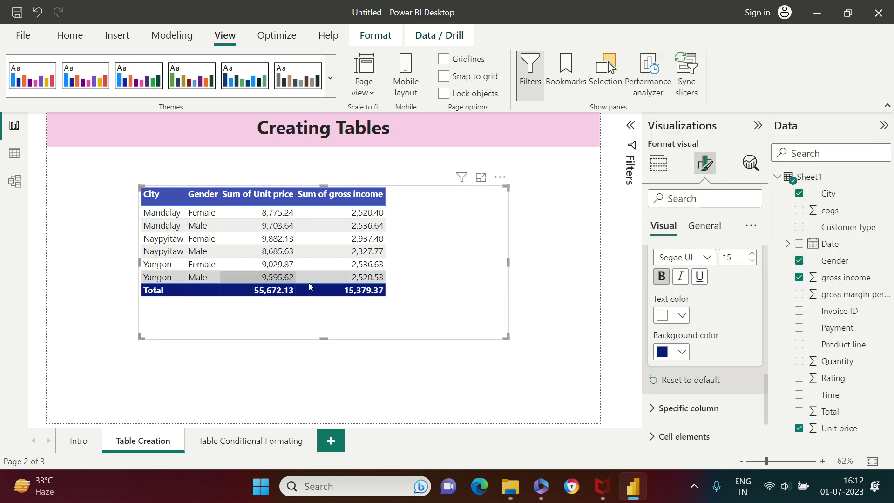
click(681, 352)
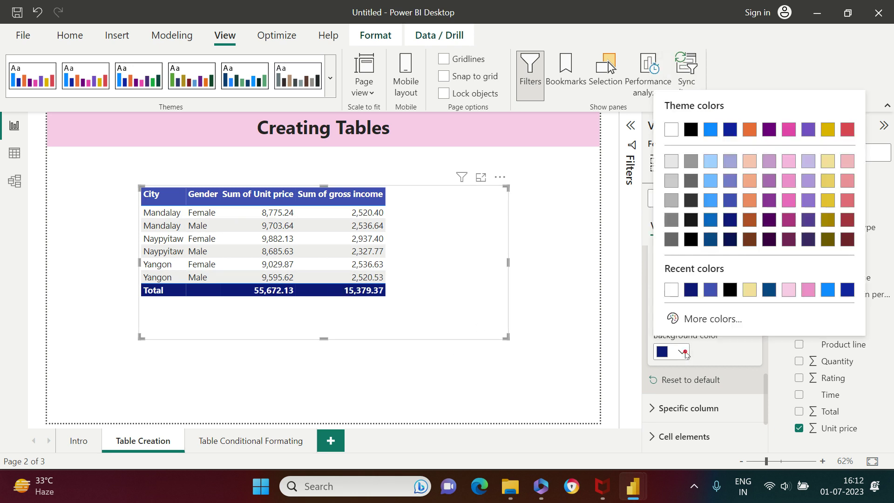
click(711, 289)
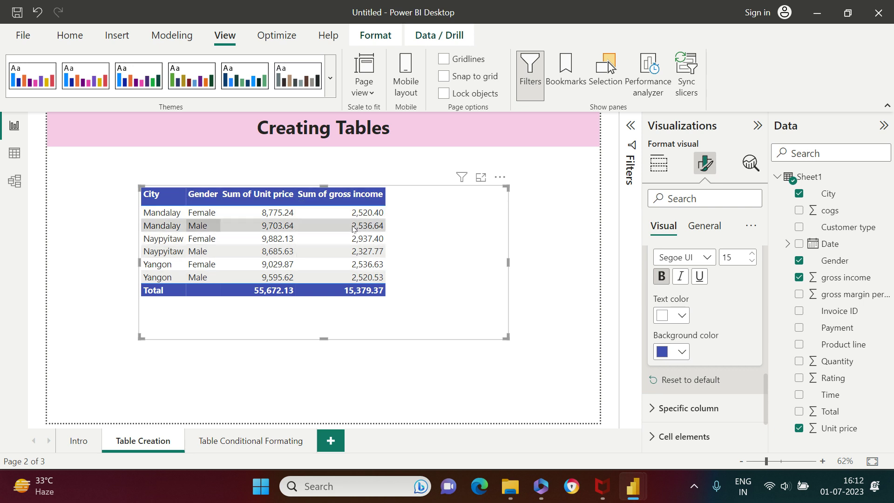
scroll(717, 372, down, 3)
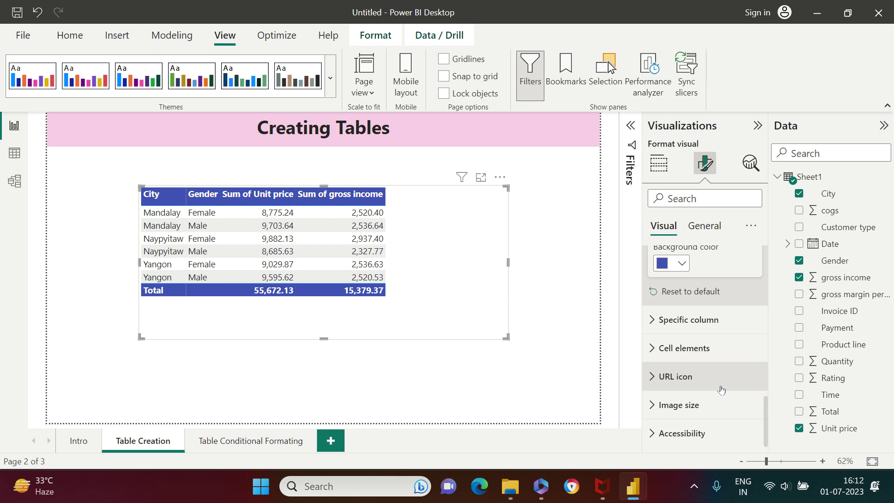
scroll(721, 389, up, 10)
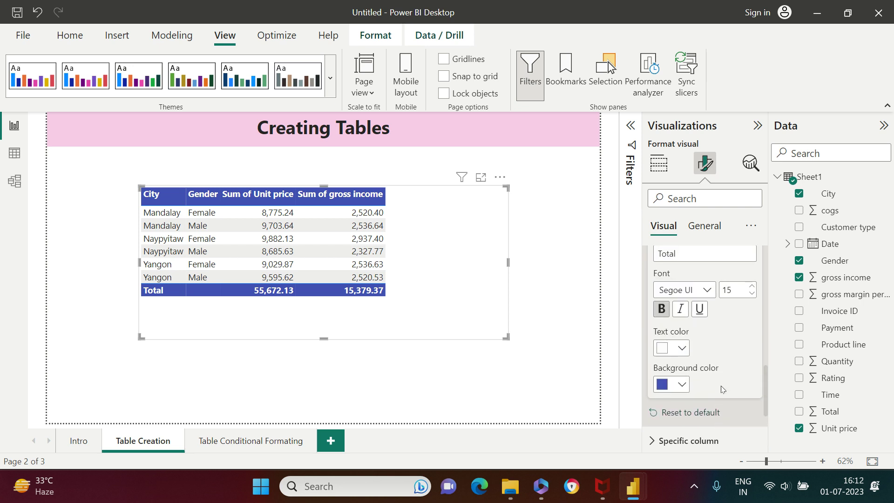
Step: Set the color of the table's horizontal gridlines to black
scroll(722, 389, up, 2)
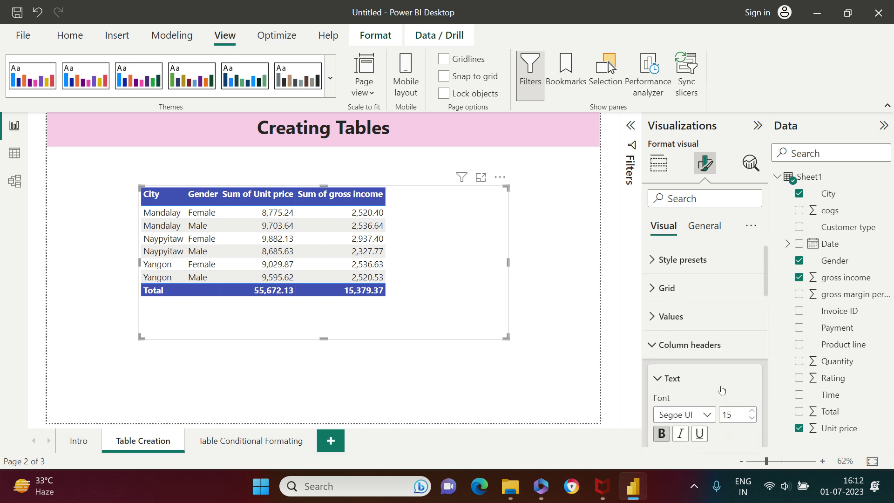
click(653, 290)
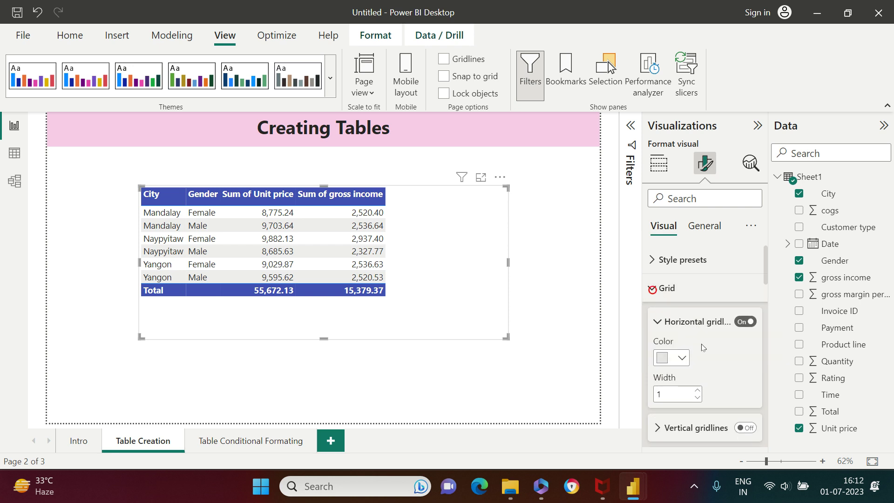
scroll(680, 321, down, 1)
click(683, 328)
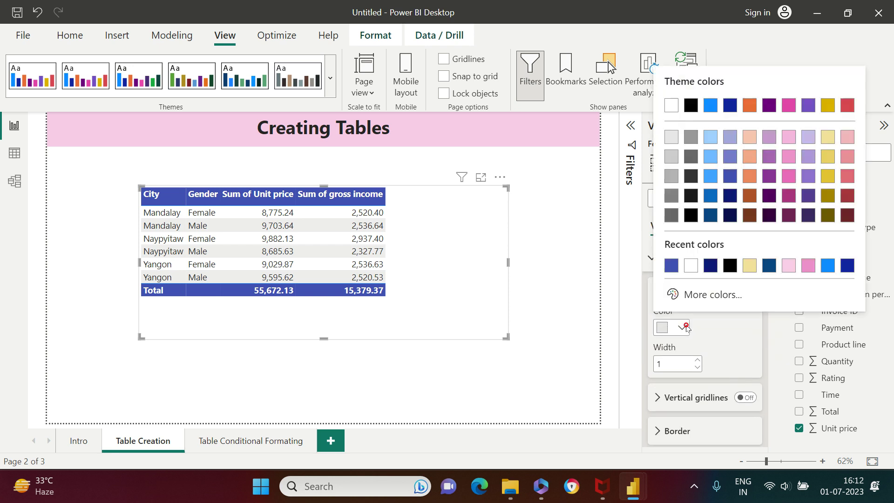
click(691, 106)
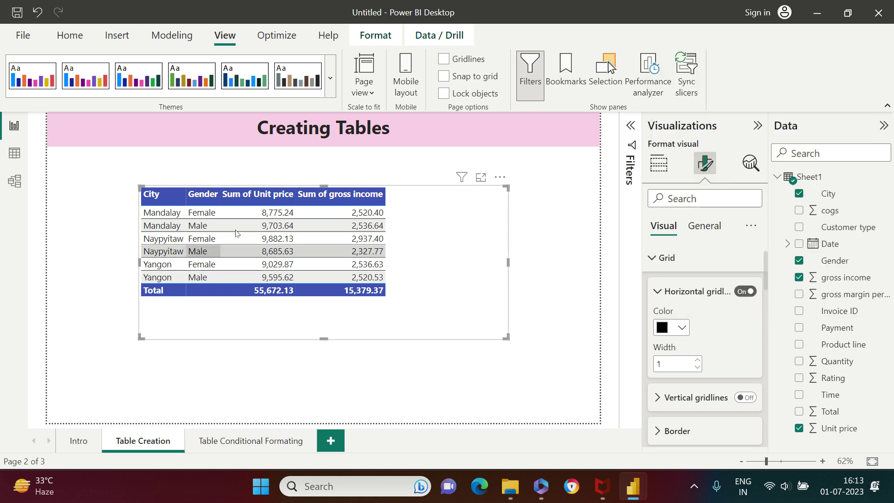
Step: Try a width of 5 for the table's horizontal gridlines, and set it back to 1
click(698, 361)
click(698, 361)
click(698, 361)
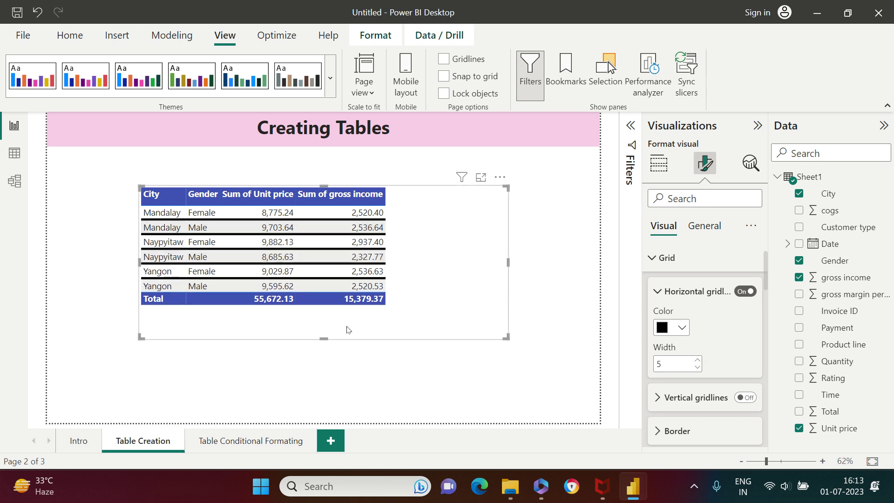
click(697, 370)
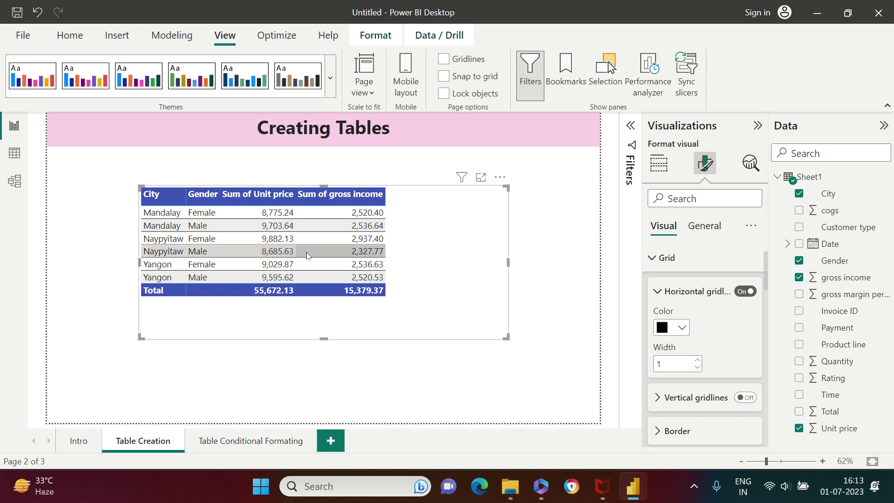
Step: Turn on the table's vertical gridlines and give them a pink color and a width of 4
scroll(691, 403, down, 2)
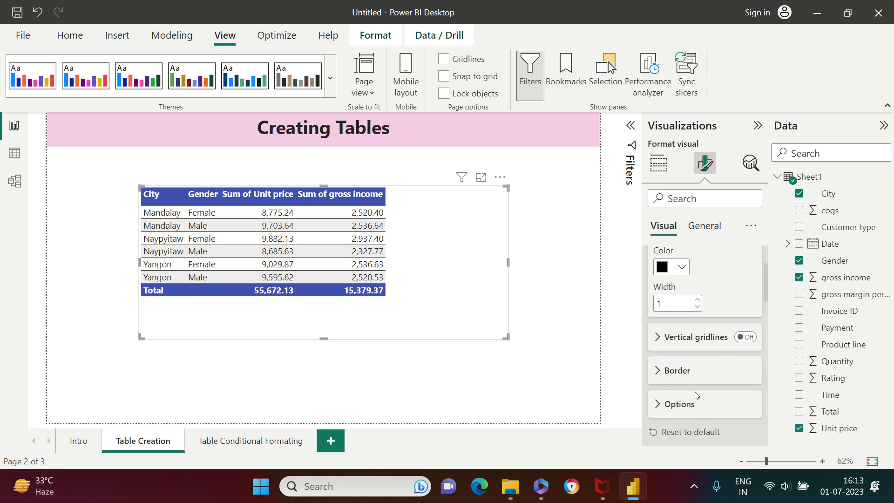
click(750, 340)
click(696, 337)
scroll(679, 318, down, 2)
click(679, 318)
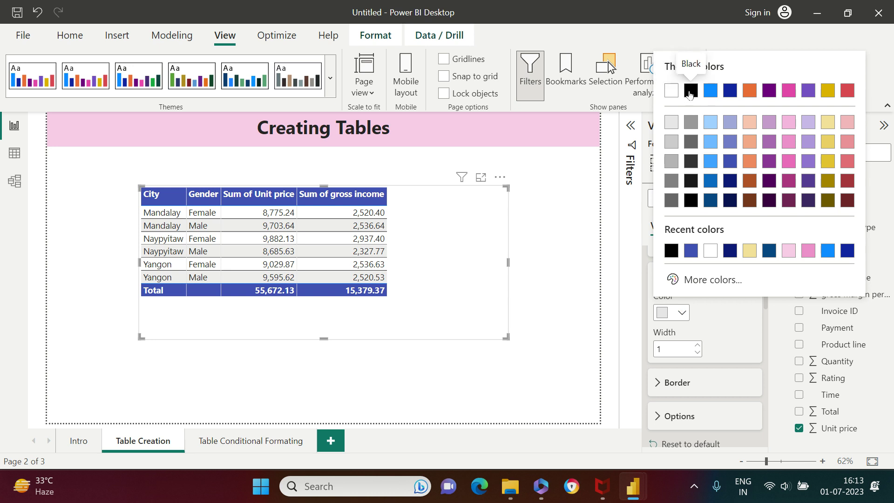
click(789, 160)
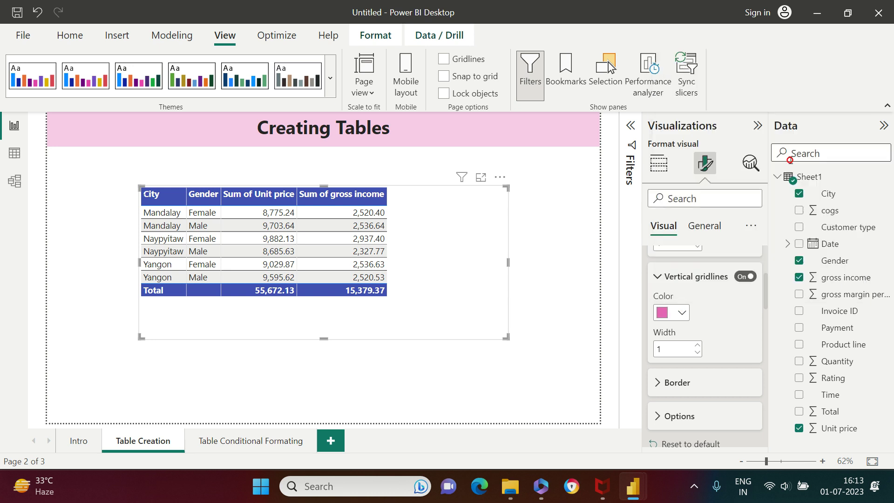
click(697, 346)
click(696, 345)
click(696, 345)
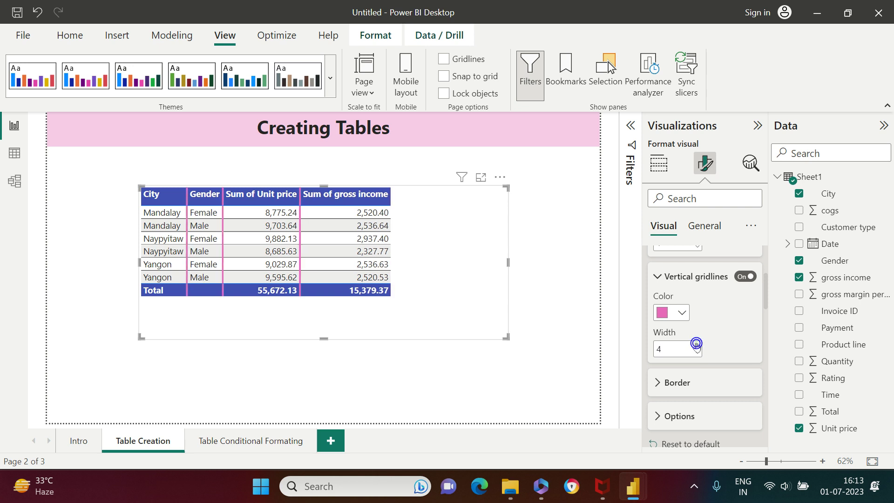
click(569, 346)
click(379, 306)
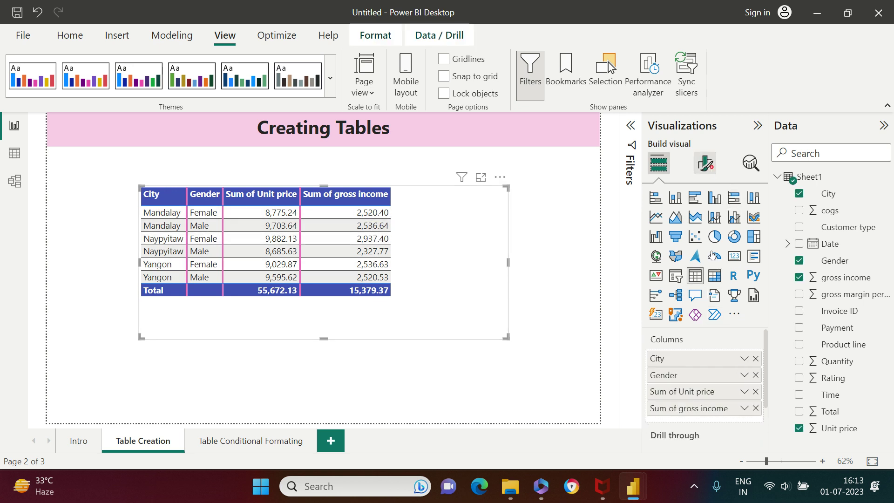
Step: Review the cell elements formatting options available for the table's City column
click(706, 163)
scroll(707, 372, down, 3)
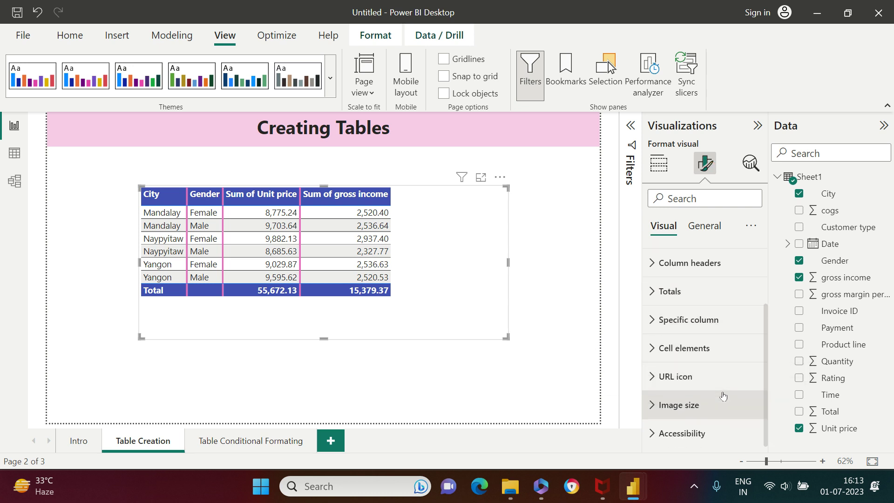
click(680, 353)
scroll(708, 363, down, 3)
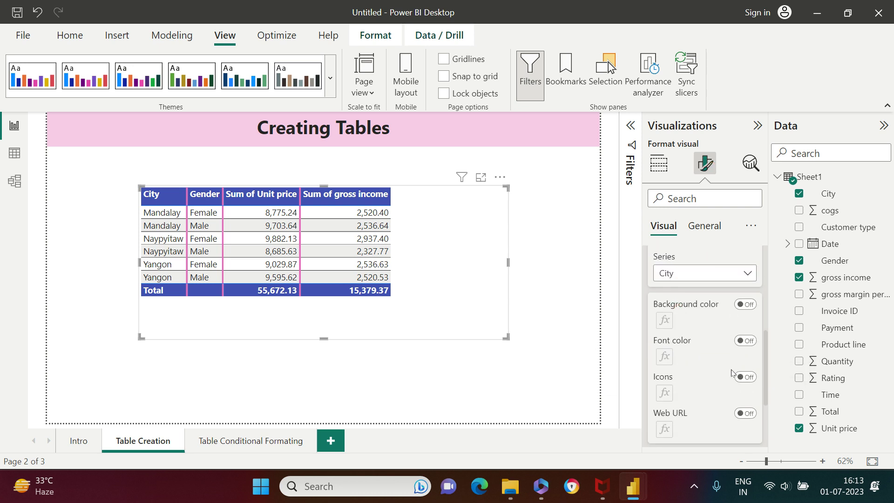
scroll(731, 372, up, 2)
click(677, 288)
Step: Set the font size of the table's values to 18
scroll(735, 375, up, 3)
click(675, 316)
scroll(679, 319, down, 3)
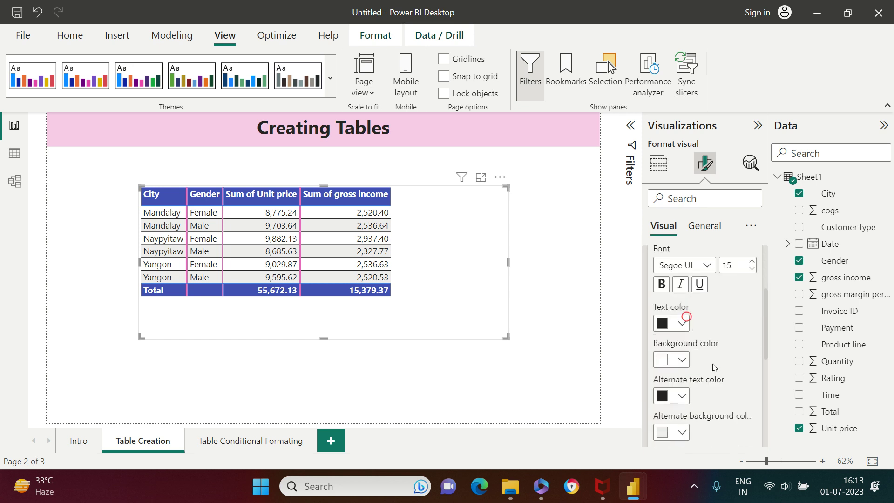
click(753, 262)
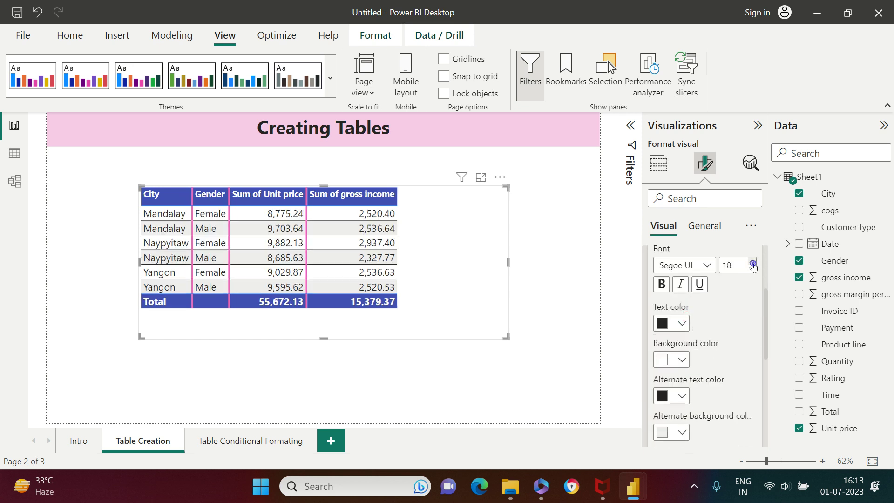
click(752, 263)
click(753, 262)
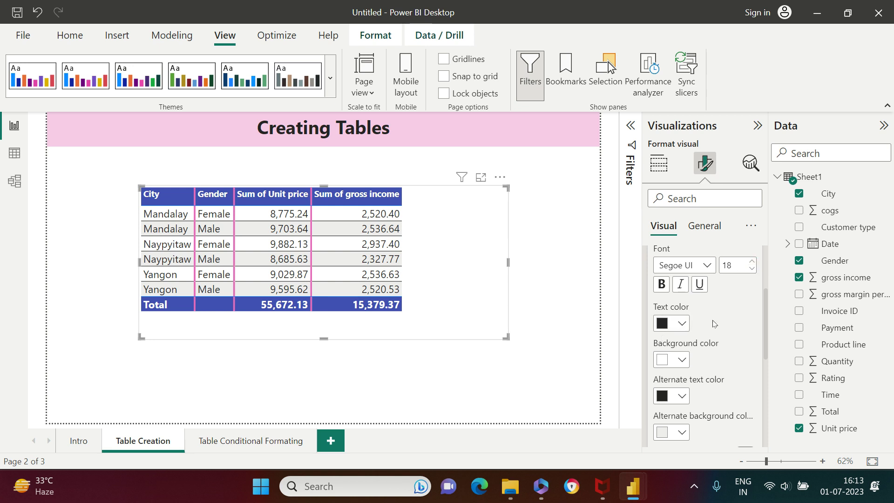
scroll(733, 315, up, 3)
click(726, 316)
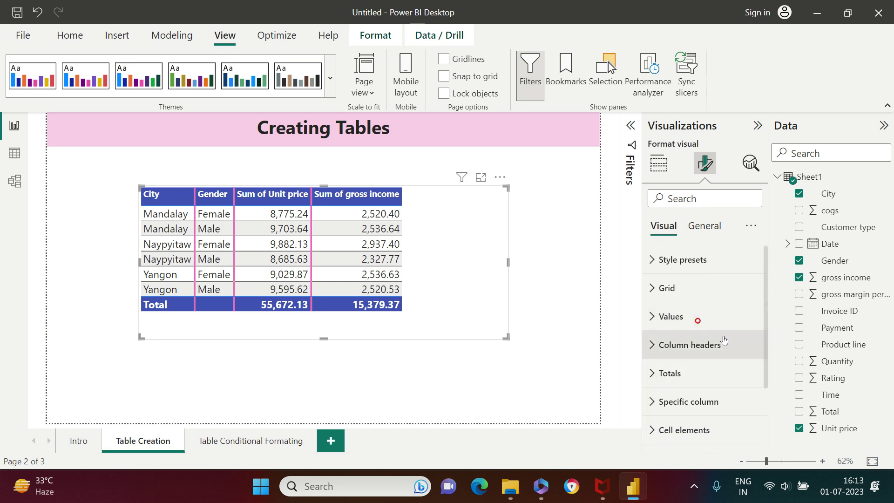
scroll(728, 381, down, 3)
scroll(727, 391, up, 3)
click(488, 386)
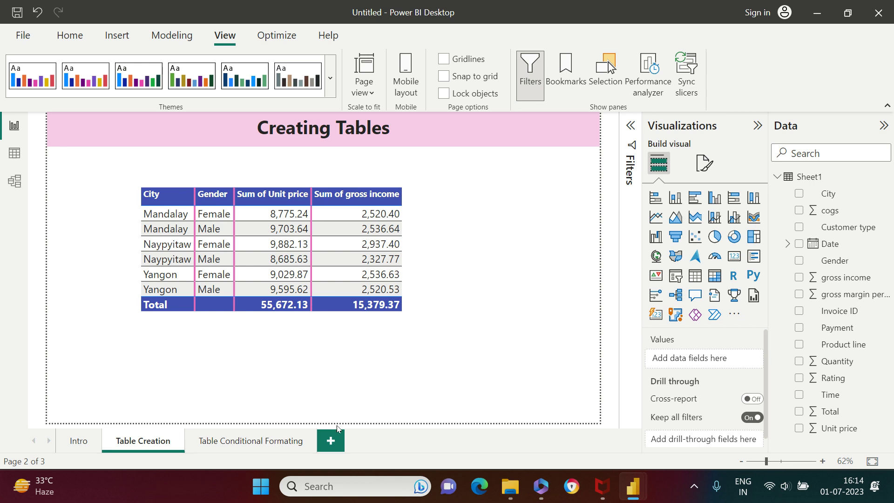
Step: On the Table Conditional Formating page, insert a taller table visual with the City, Gender, gross income and Unit price fields
click(266, 442)
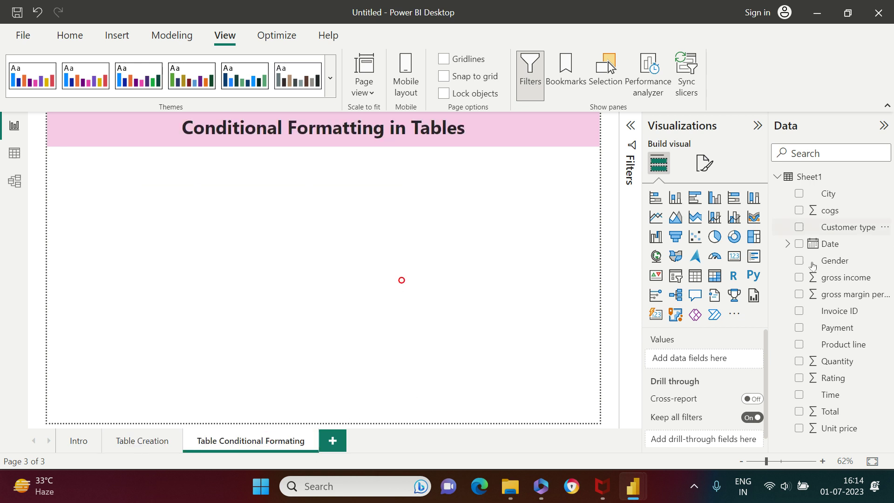
click(694, 274)
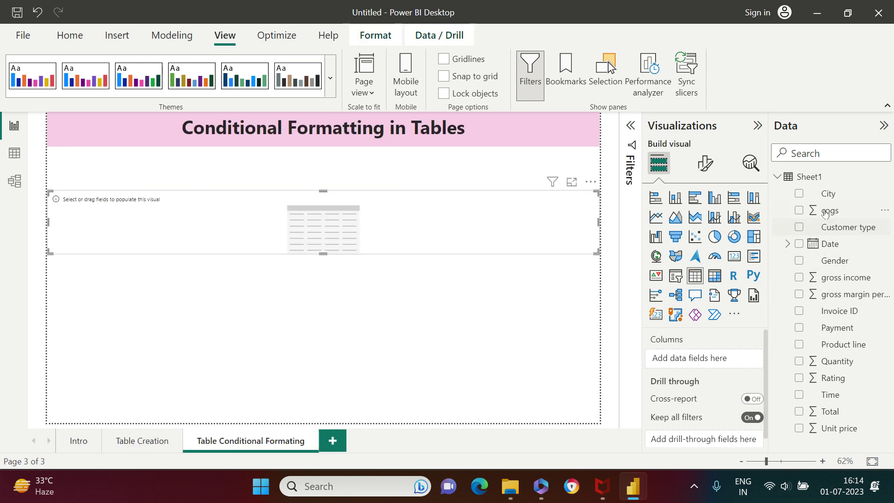
drag(833, 196, 416, 226)
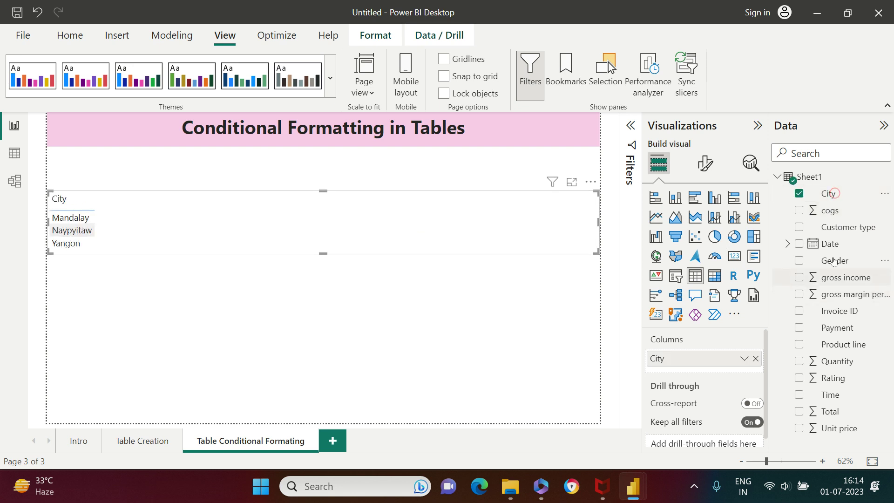
drag(585, 273, 332, 207)
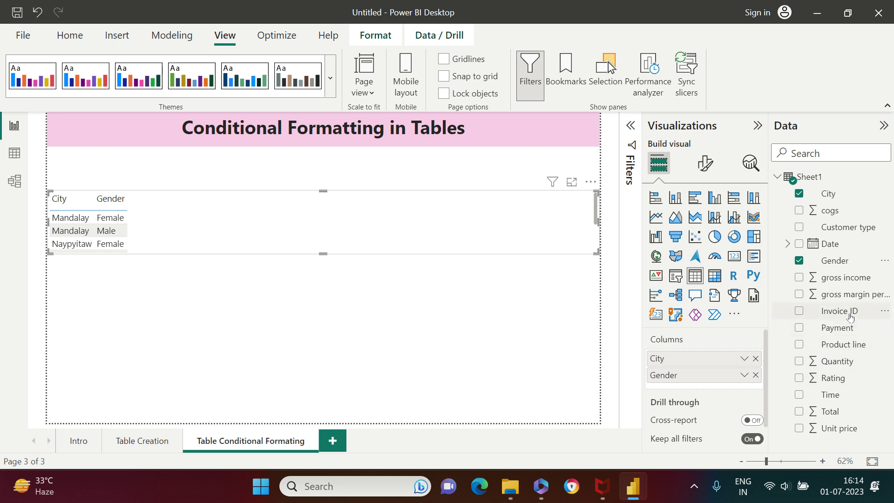
drag(845, 278, 358, 223)
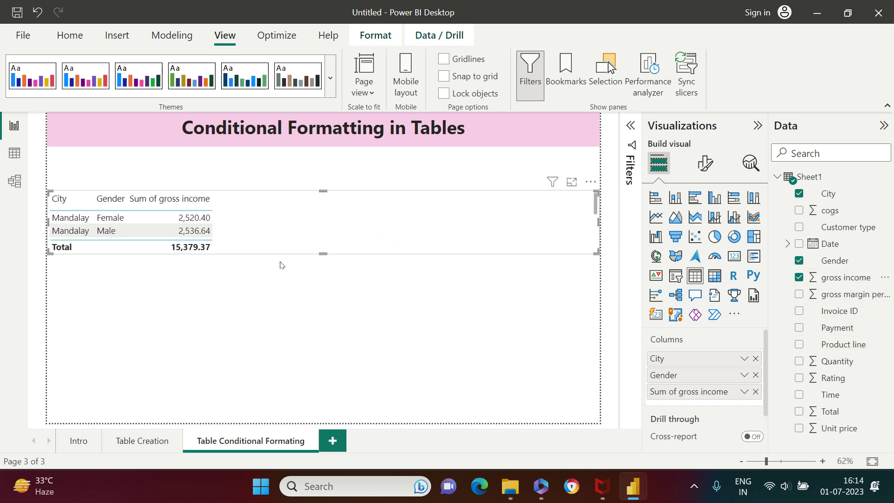
drag(322, 254, 326, 359)
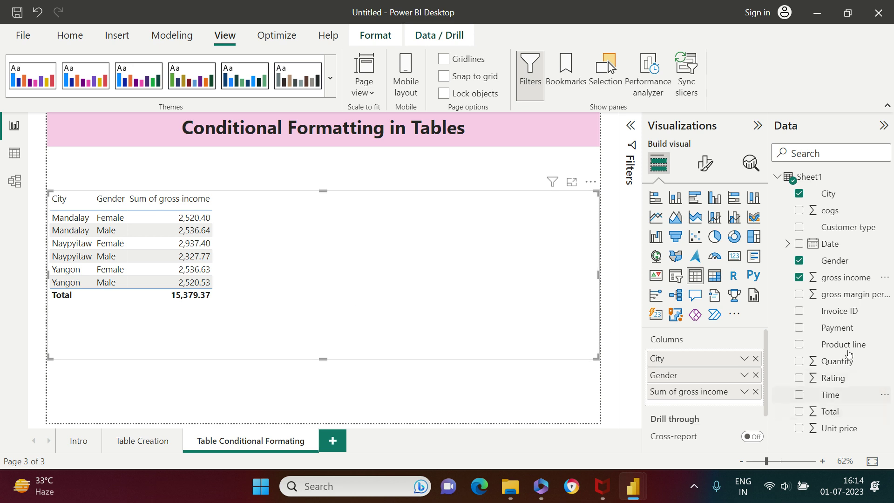
drag(842, 429, 307, 267)
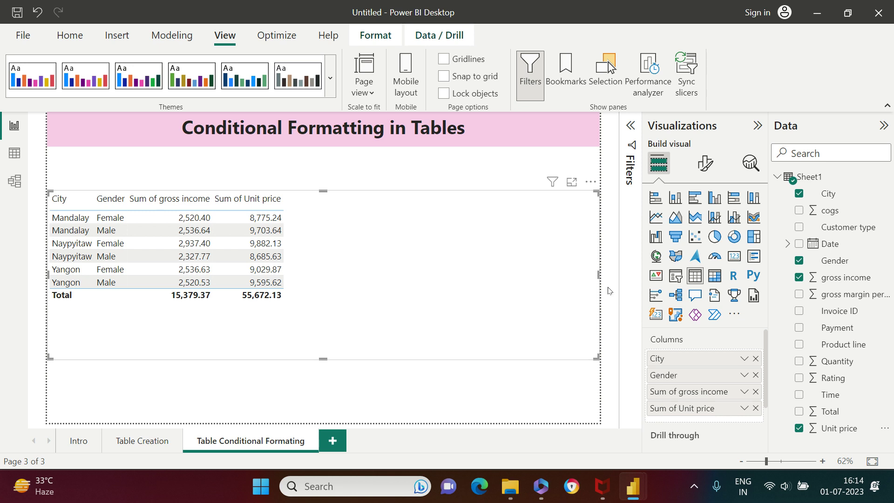
Step: Shrink the new table visual to fit its contents and centre it on the page below the title
drag(595, 357, 348, 321)
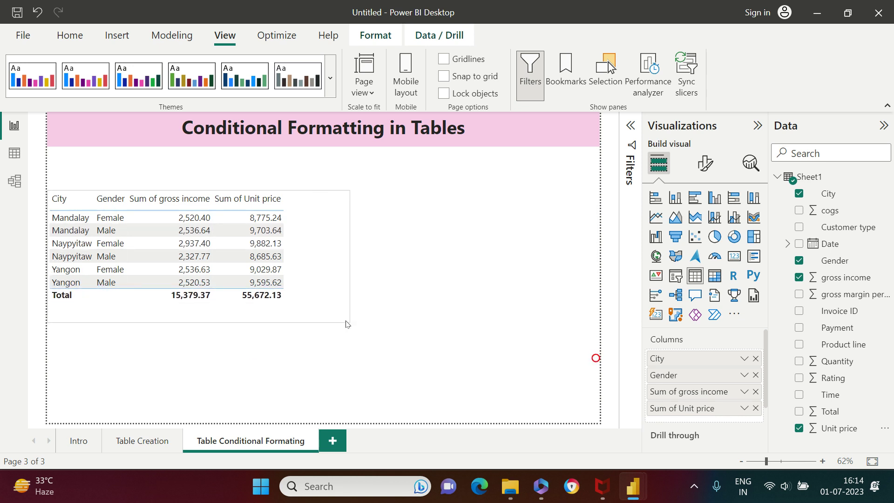
drag(309, 293, 467, 303)
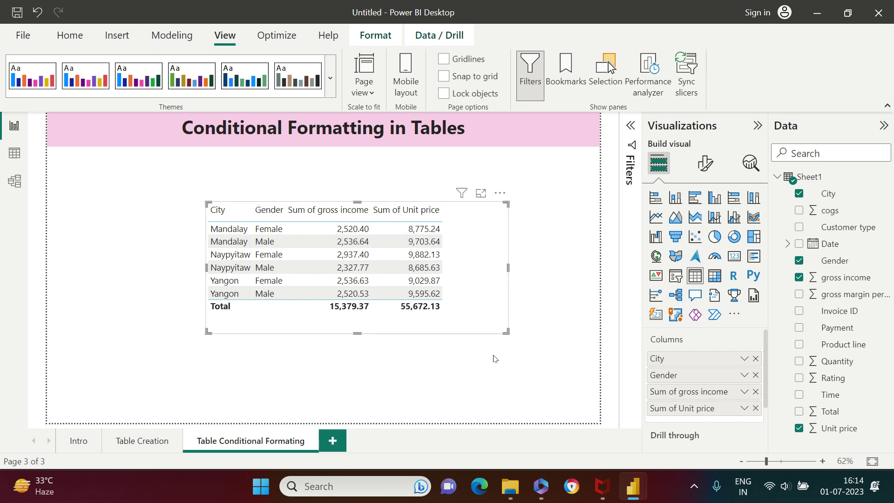
drag(473, 326, 455, 324)
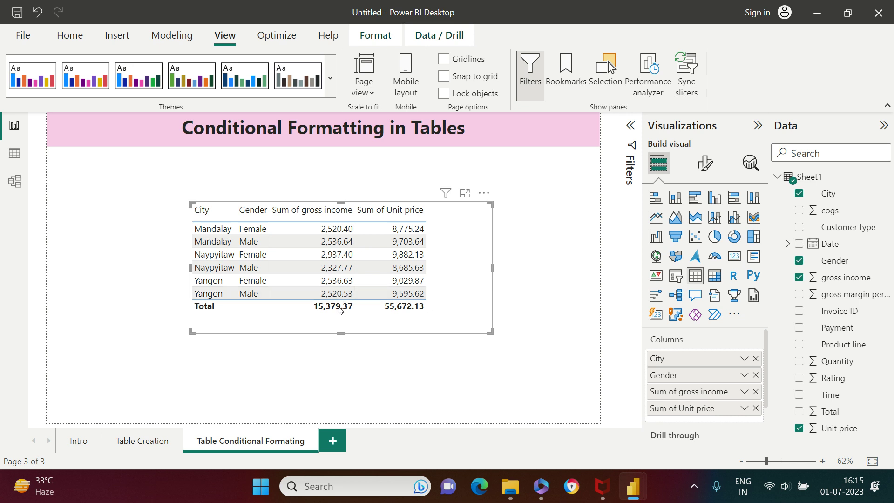
key(alt)
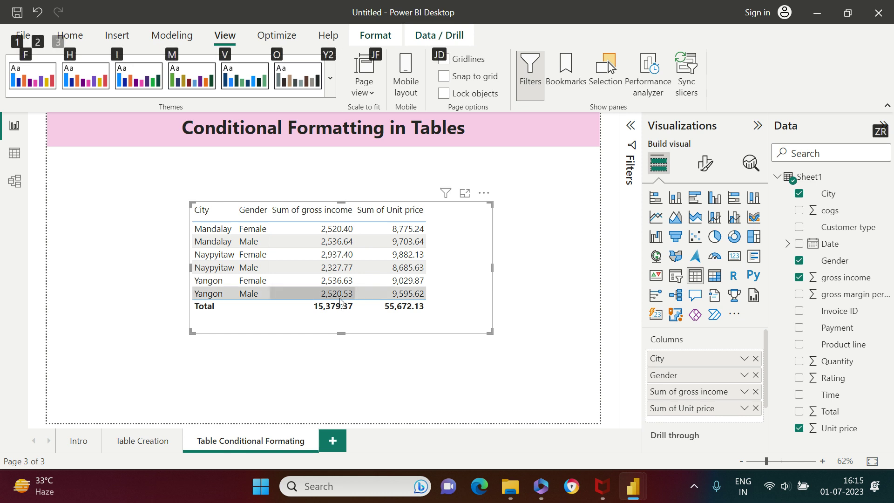
click(573, 232)
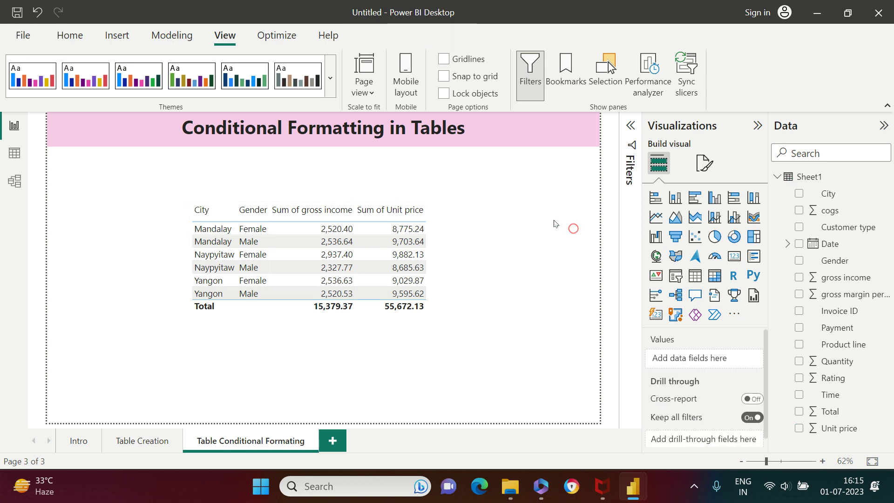
Step: Start background color conditional formatting for the table's Sum of Unit price column, with the format style set to Rules
click(469, 255)
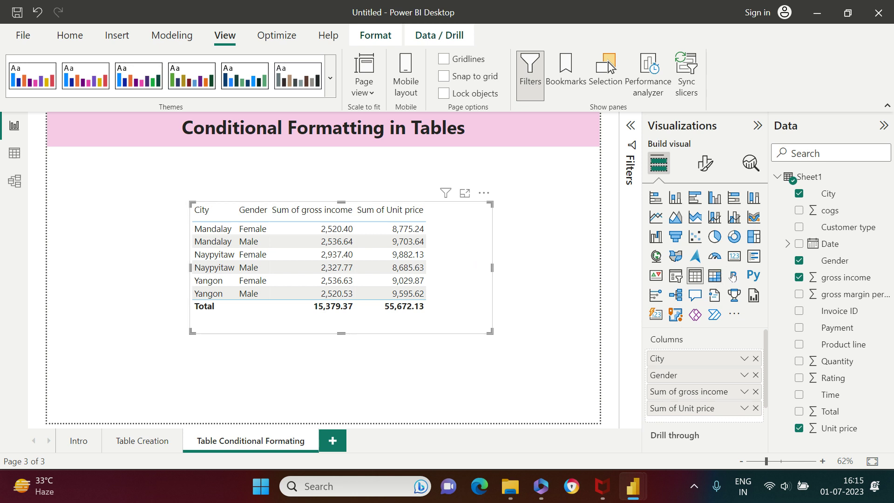
scroll(688, 397, down, 1)
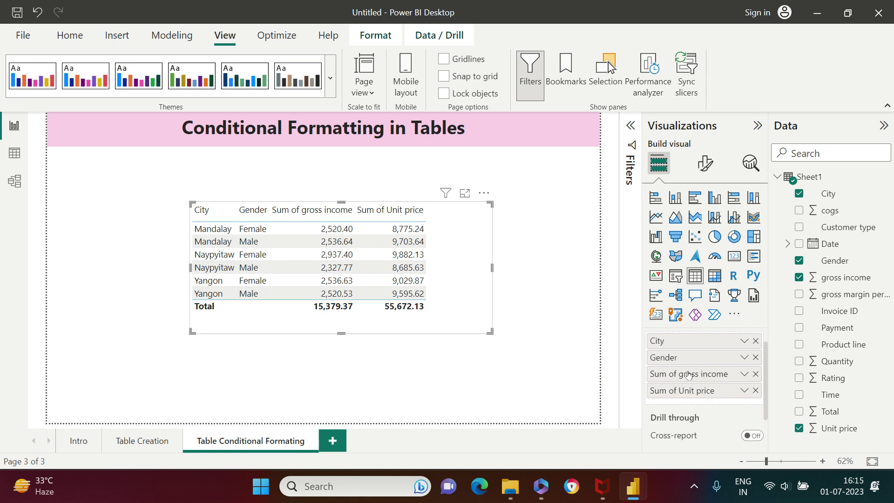
right_click(705, 398)
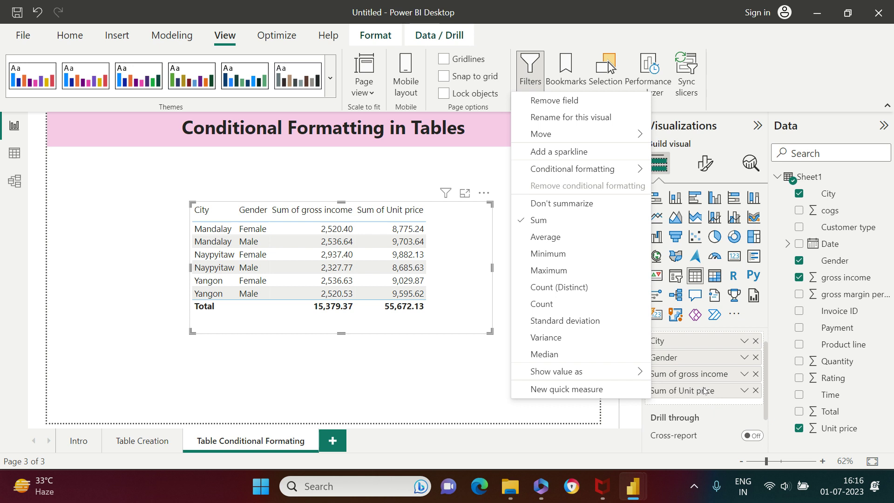
mouse_move(592, 169)
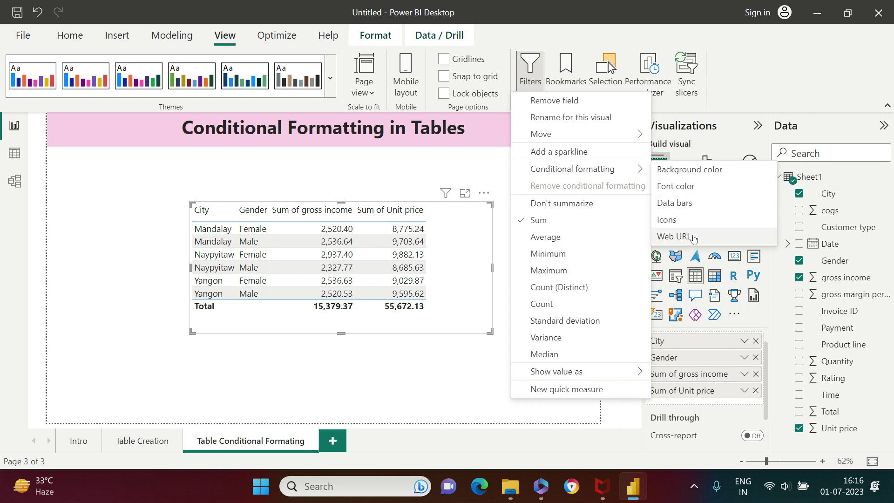
click(708, 176)
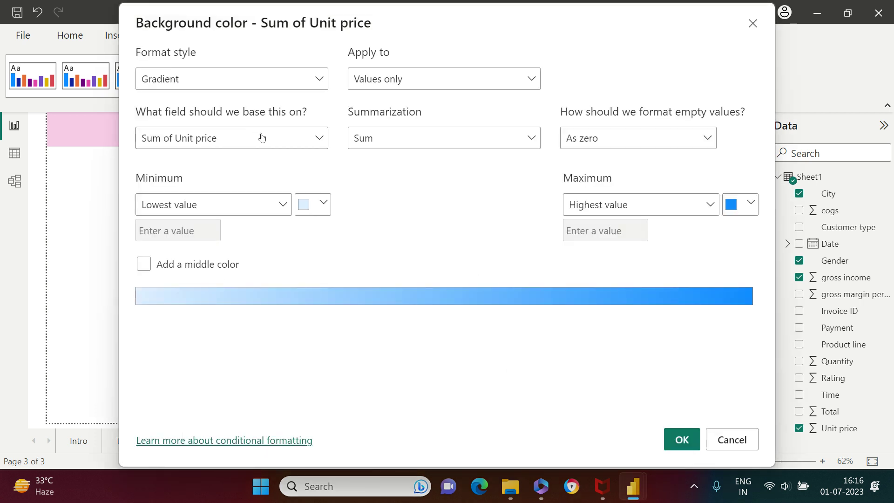
click(263, 80)
click(204, 125)
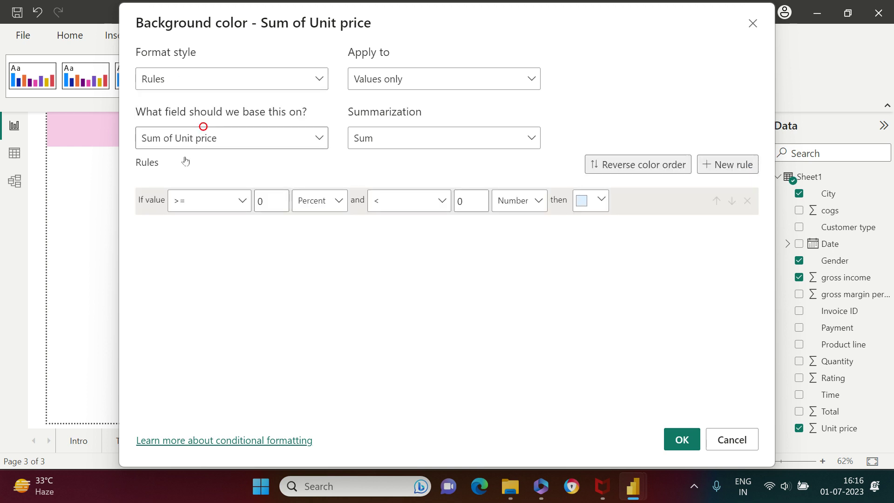
Step: Set the rule's range to values greater than or equal to 8500 and less than 10000
click(201, 206)
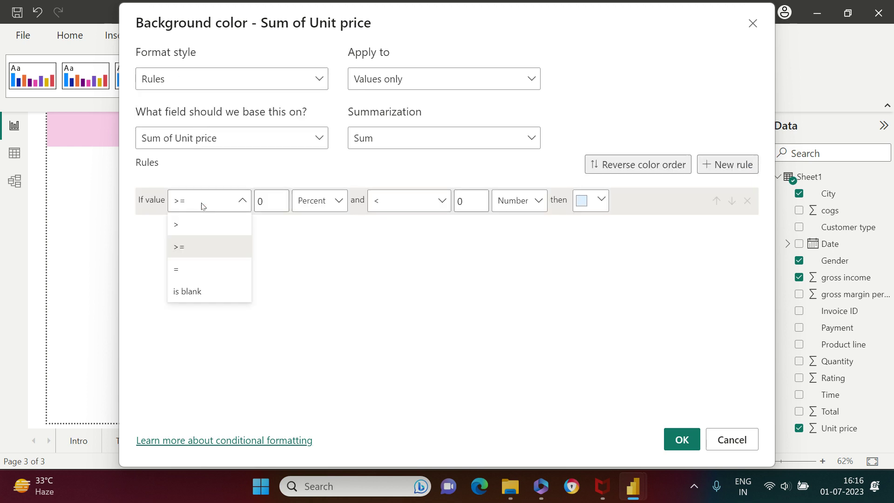
click(202, 206)
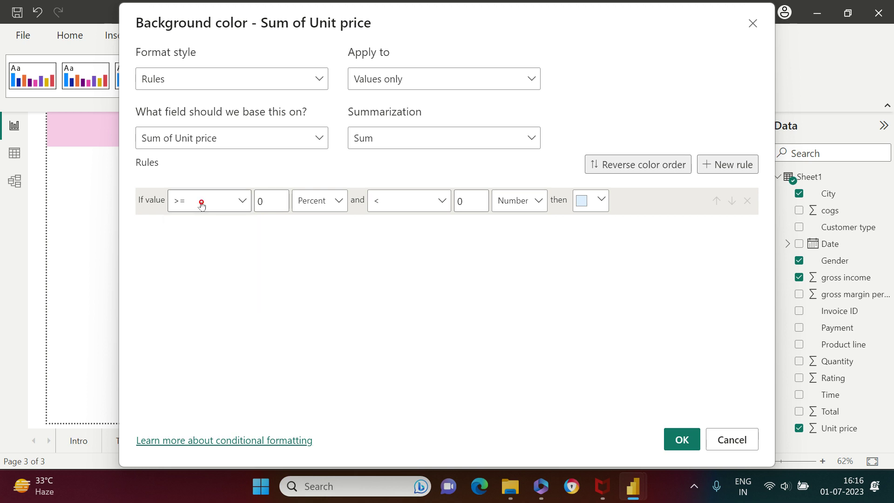
click(271, 205)
key(BackSpace)
text(8500)
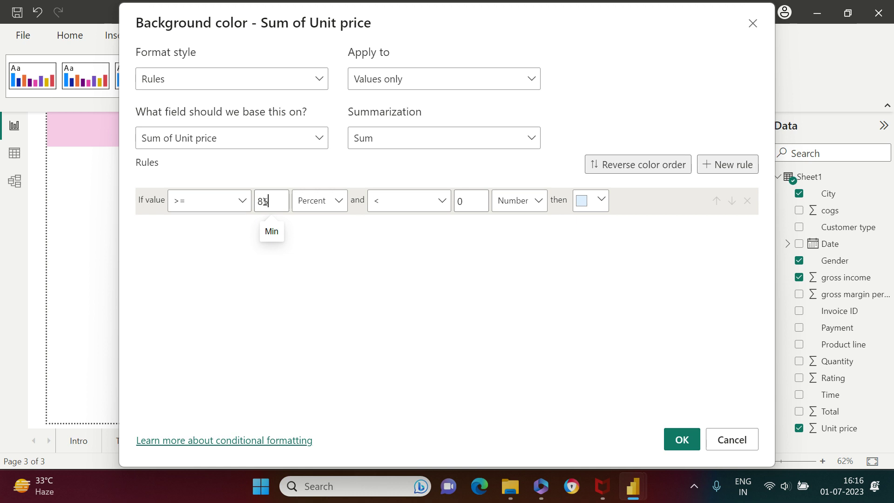
click(473, 202)
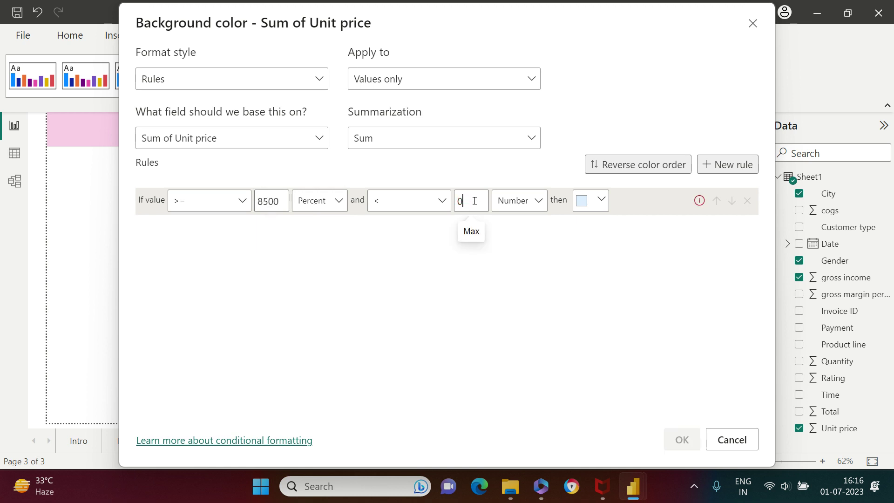
key(BackSpace)
text(10000)
click(464, 203)
click(468, 201)
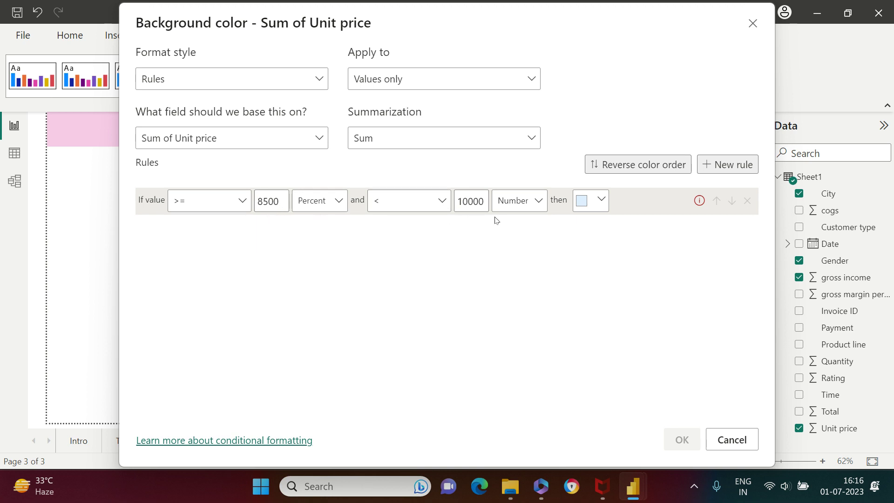
Step: Set the rule's background color to the custom green #5FE179
click(600, 201)
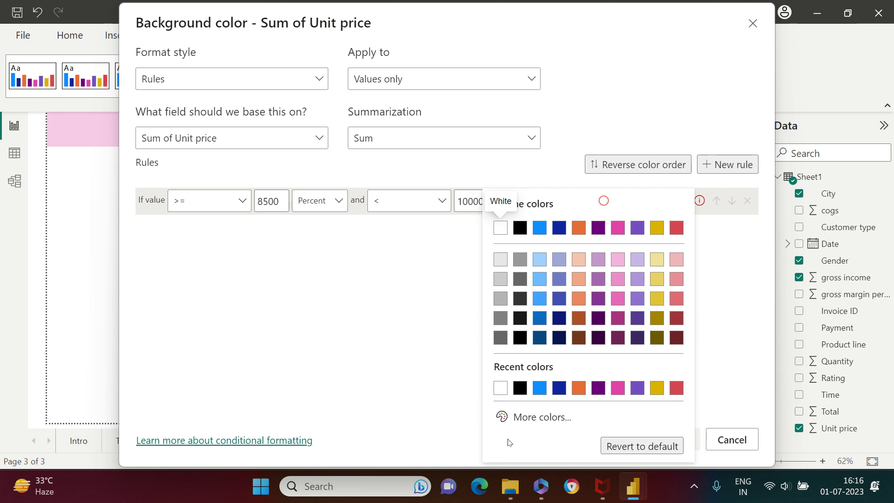
click(535, 419)
click(564, 370)
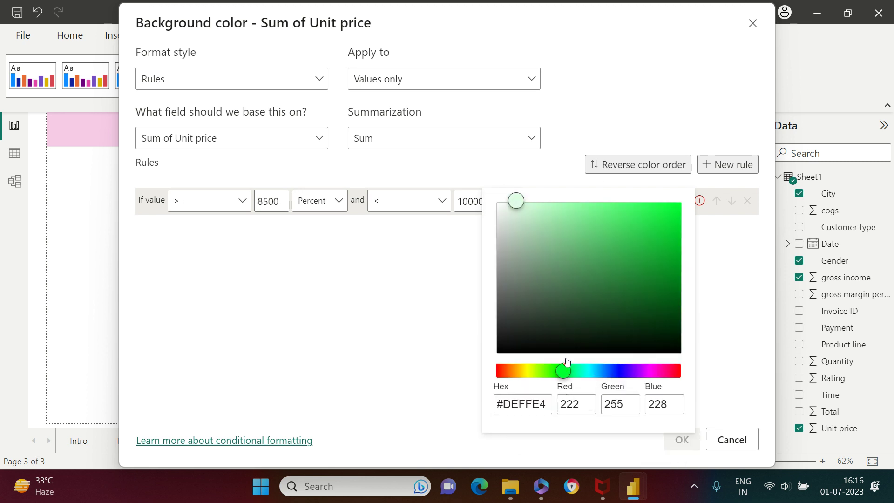
click(599, 222)
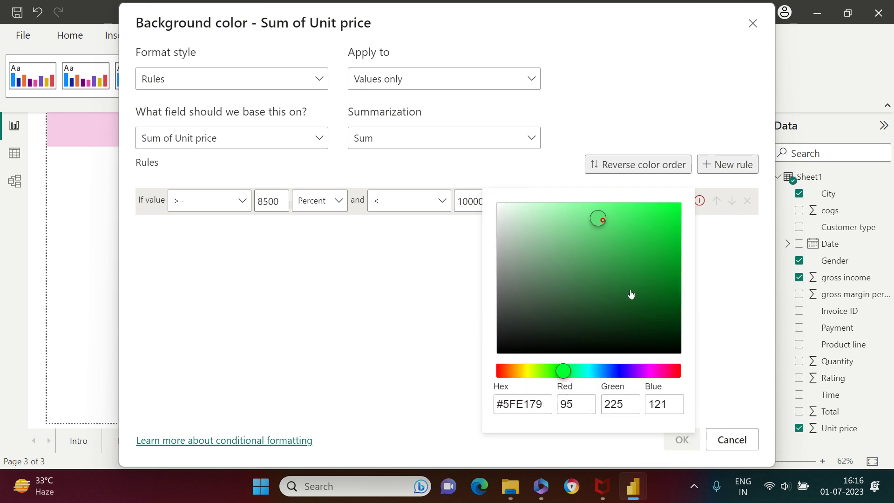
click(747, 375)
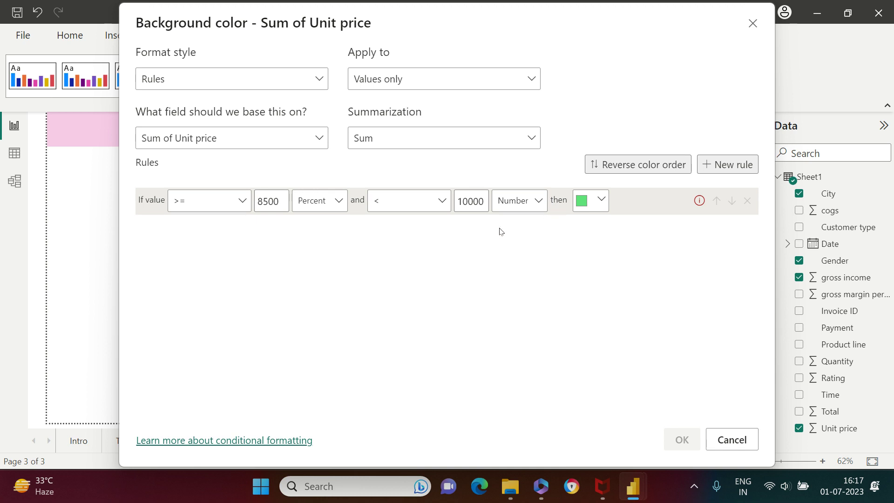
Step: Make the rule's lower limit a Number instead of a percentage and apply the formatting
click(331, 201)
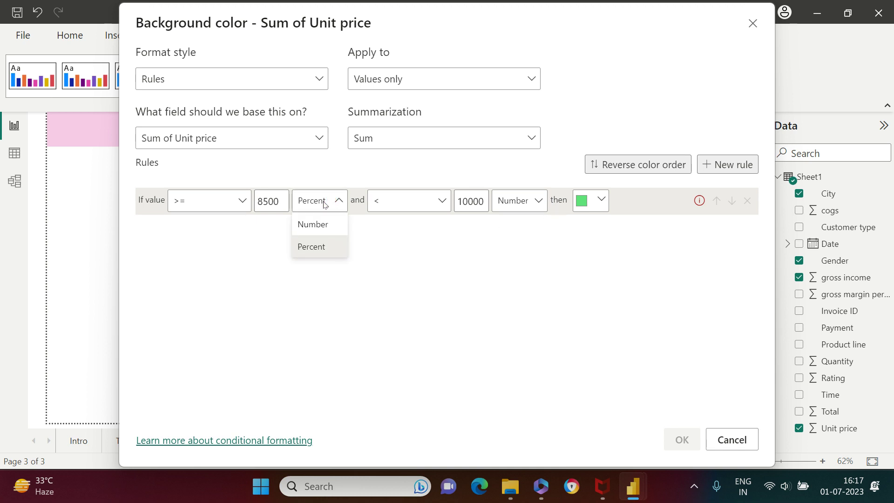
click(318, 223)
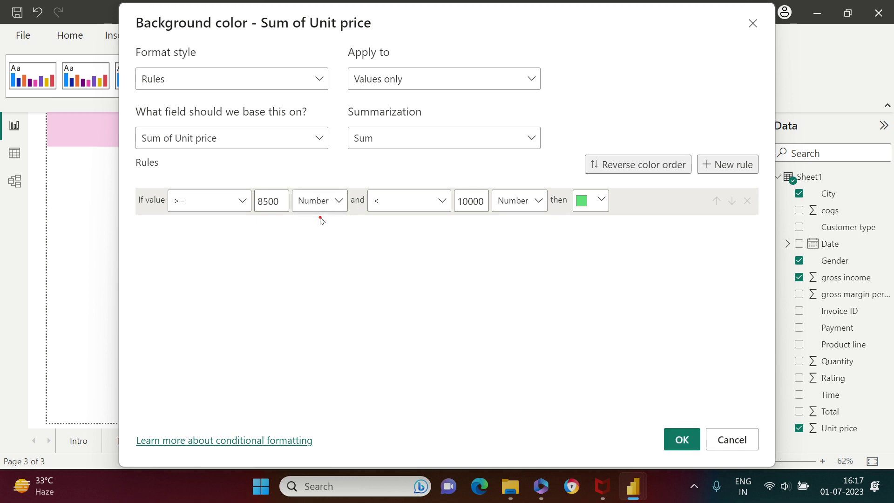
click(682, 440)
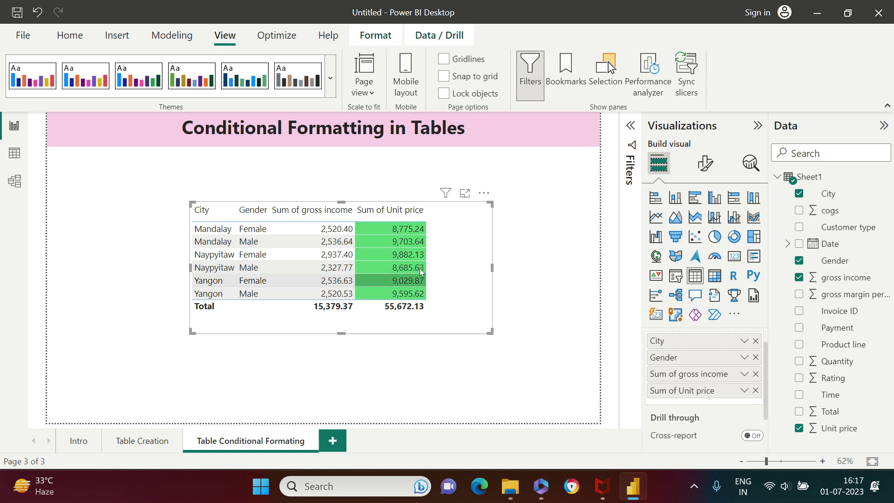
Step: Raise the lower limit of the Sum of Unit price background color rule to 9000 and apply it
click(743, 391)
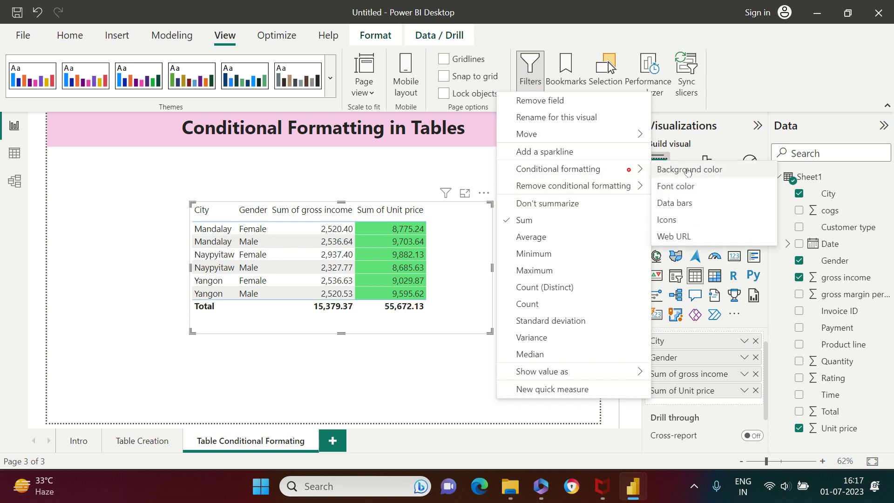
click(451, 282)
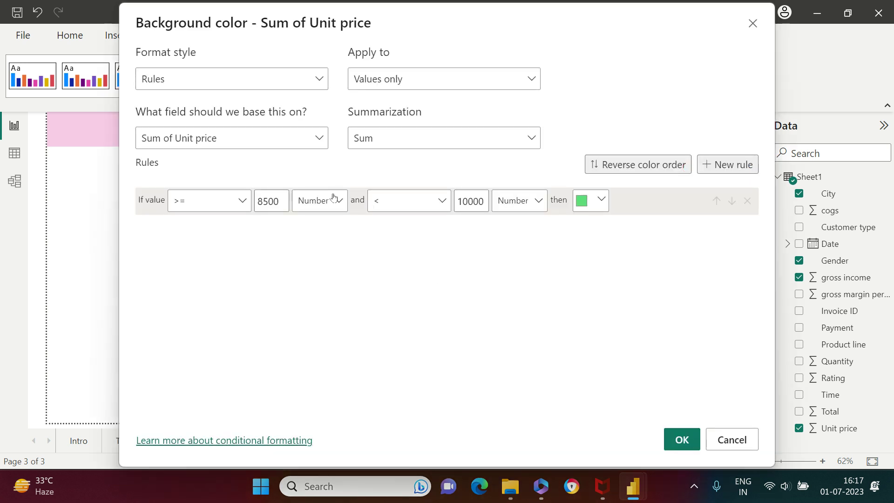
drag(266, 202, 250, 207)
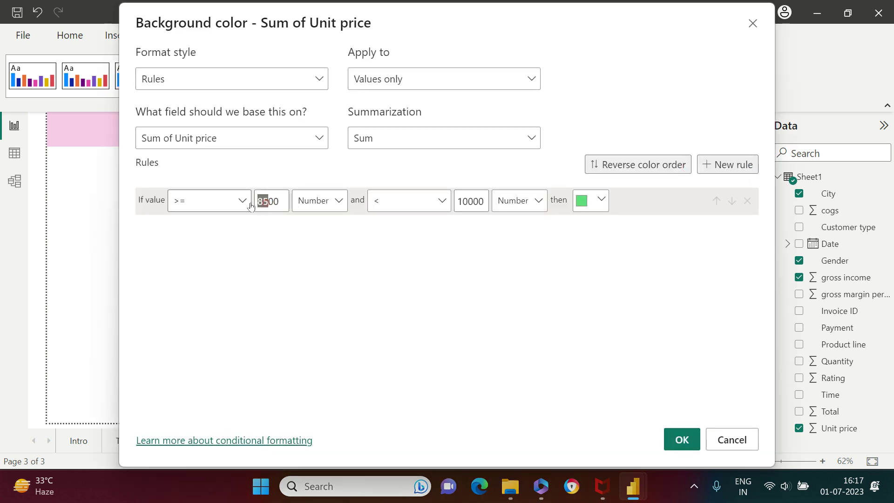
text(90)
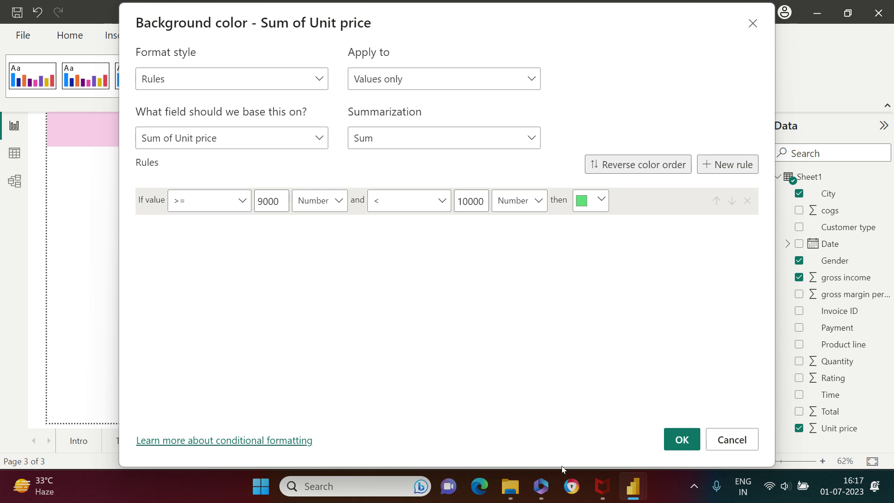
click(688, 437)
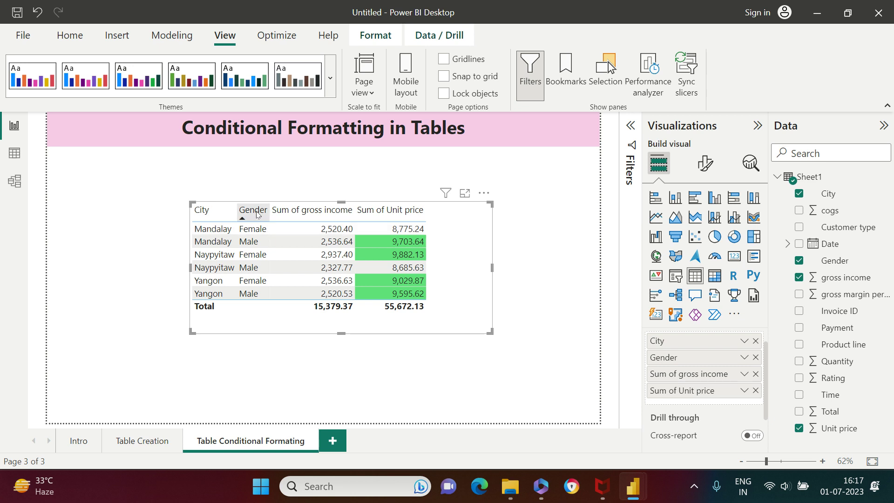
Step: Start background color conditional formatting for the Gender column, using the Rules format style
click(689, 358)
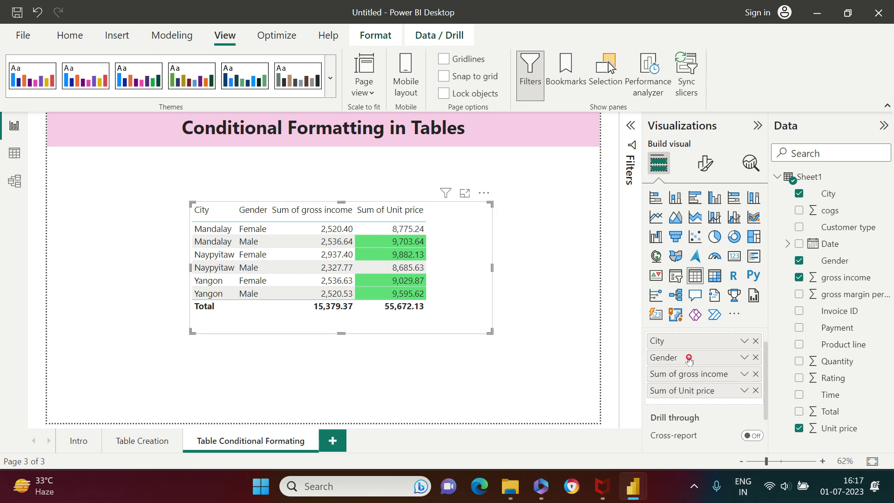
right_click(689, 359)
click(619, 210)
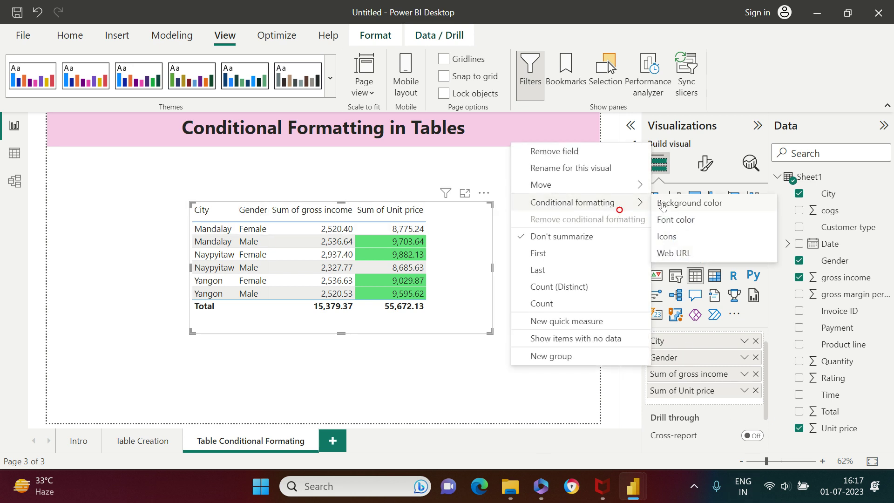
click(663, 205)
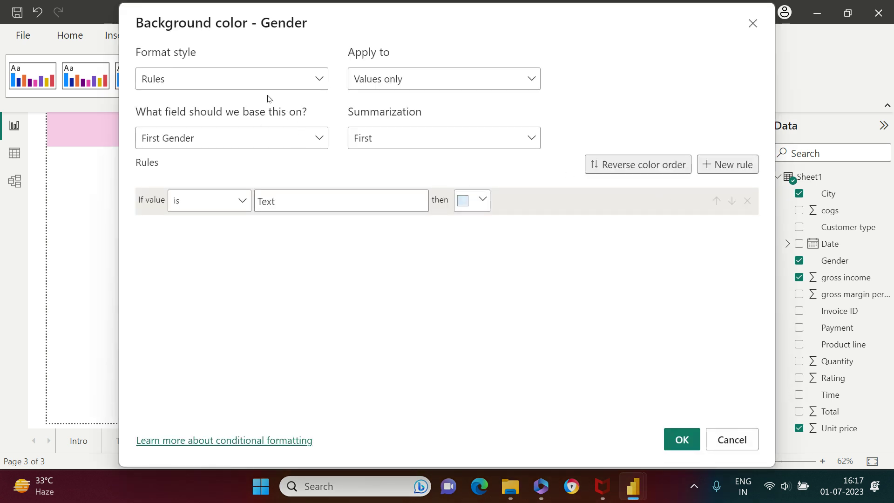
click(271, 80)
click(179, 126)
Step: Define a rule that gives Gender values that are Female a pink background, and apply it
click(286, 210)
text(Femal)
click(471, 200)
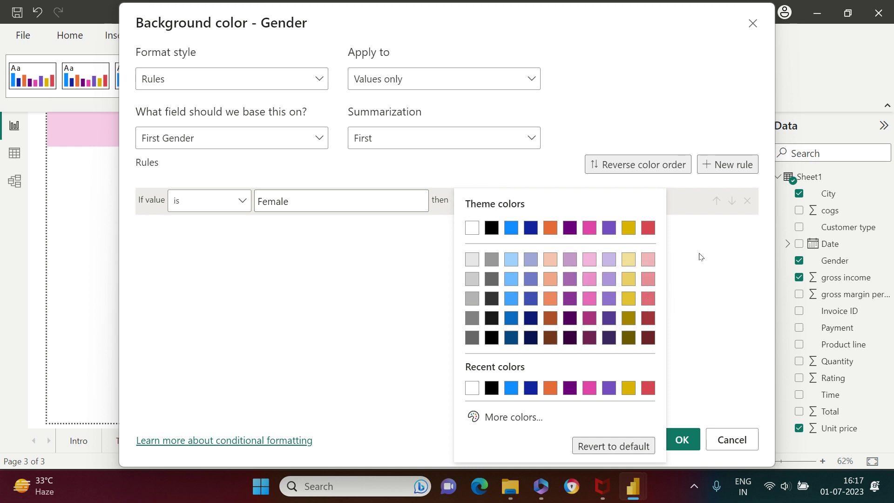
click(590, 280)
click(678, 438)
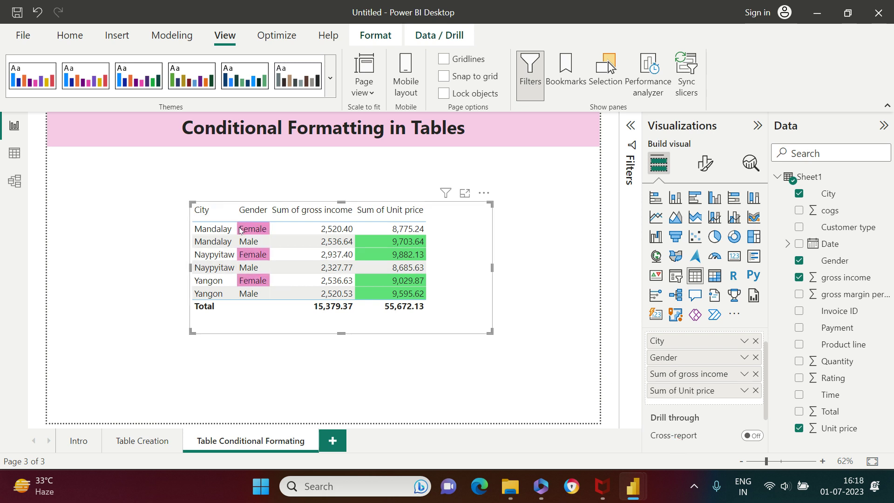
Step: Deselect the table and review the Intro and Table Creation pages, ending on the Table Conditional Formating page
click(357, 369)
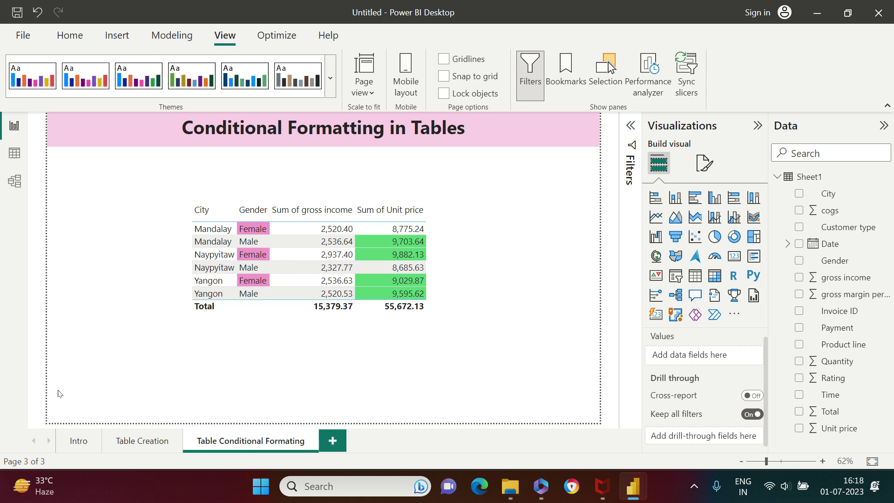
click(75, 440)
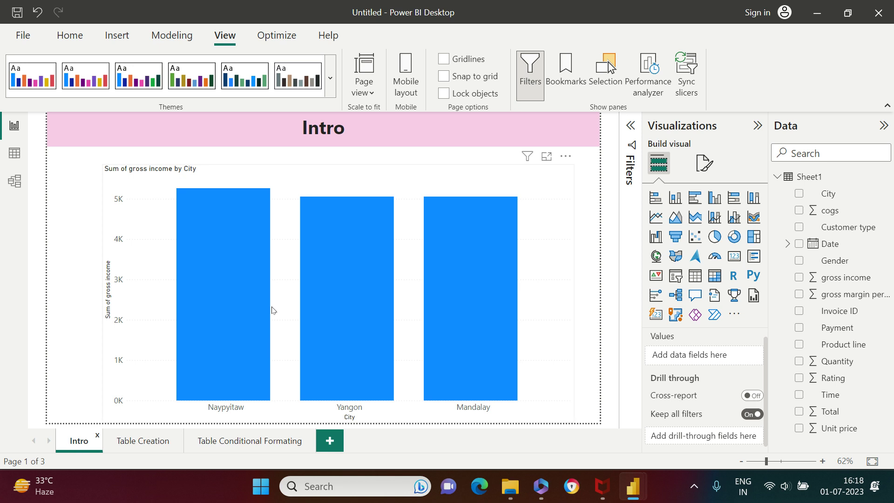
click(133, 451)
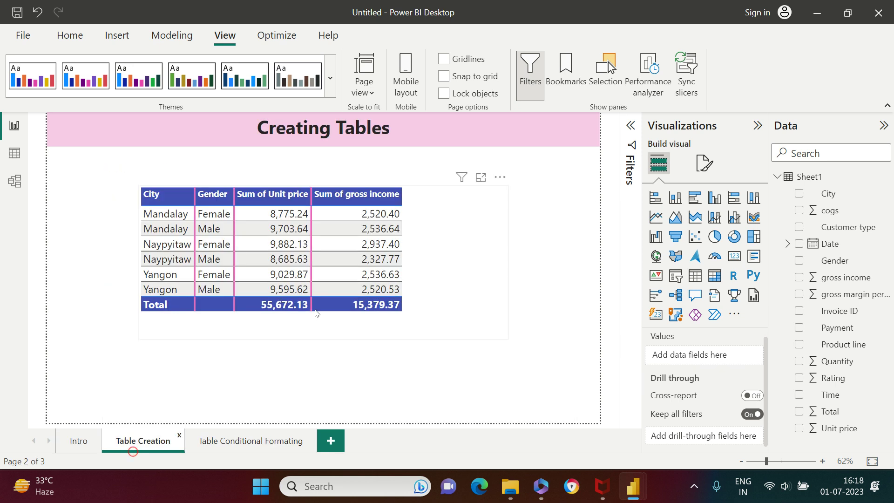
click(241, 439)
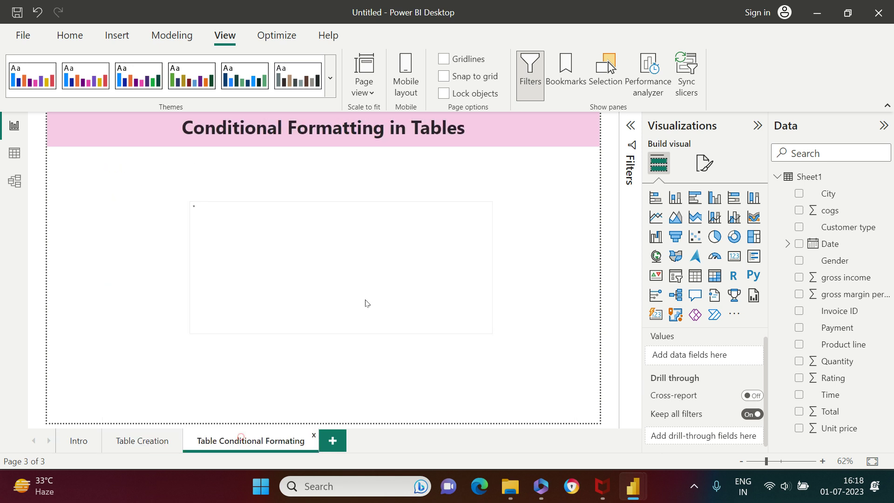